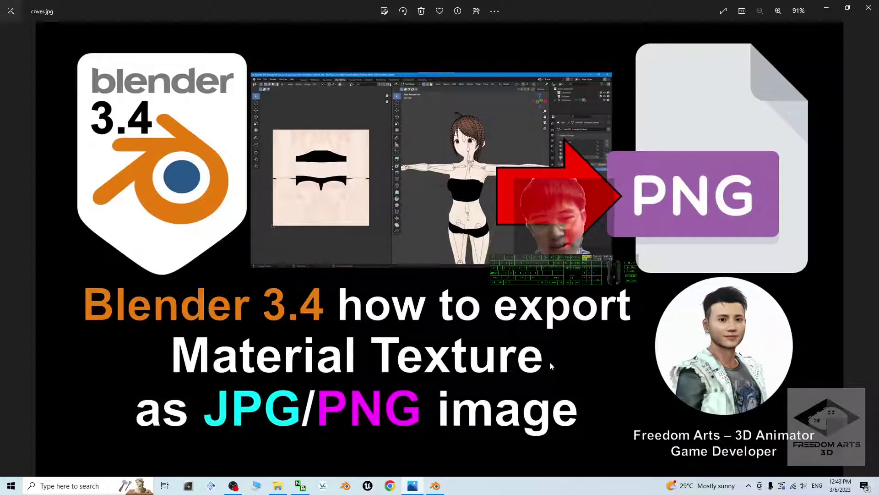
Minimize the cover image viewer and orbit around the rigged character in Blender
{"action": "left_click", "coordinate": [819, 11]}
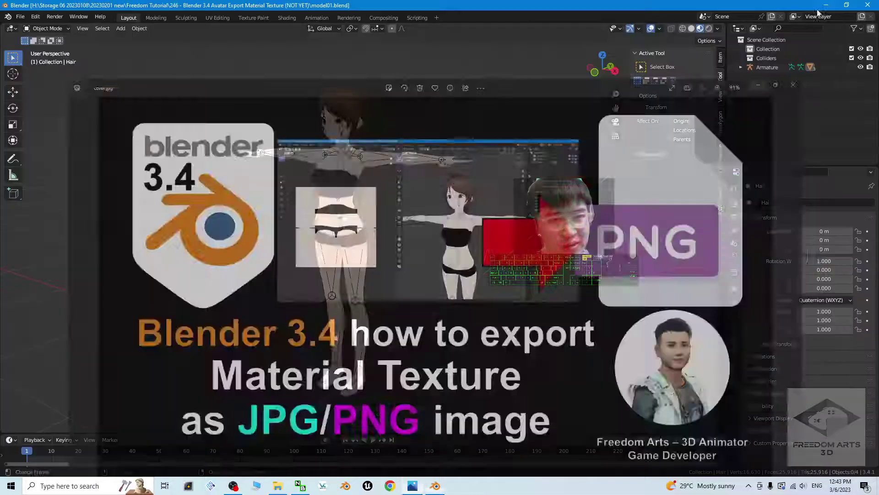
{"action": "scroll", "coordinate": [442, 236], "scroll_direction": "up", "scroll_amount": 2}
{"action": "scroll", "coordinate": [443, 236], "scroll_direction": "down", "scroll_amount": 2}
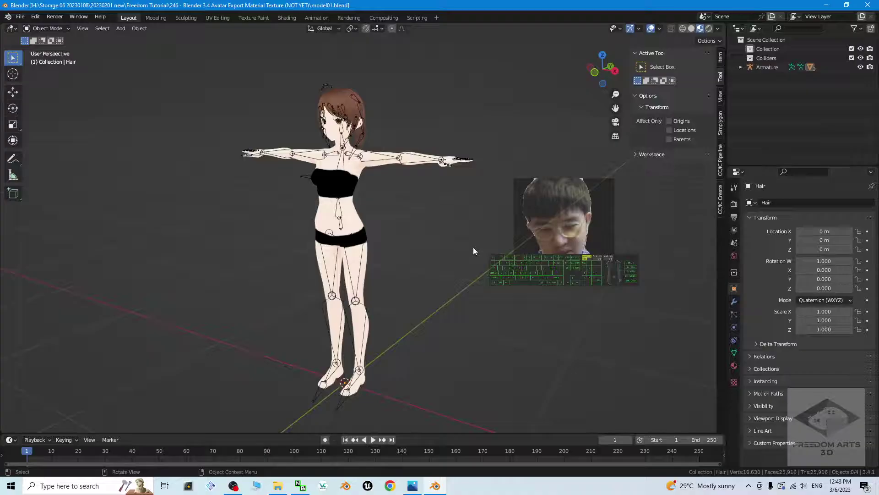
{"action": "middle_click_drag", "start_coordinate": [474, 248], "coordinate": [527, 243]}
{"action": "scroll", "coordinate": [480, 197], "scroll_direction": "up", "scroll_amount": 5}
{"action": "scroll", "coordinate": [480, 195], "scroll_direction": "down", "scroll_amount": 5}
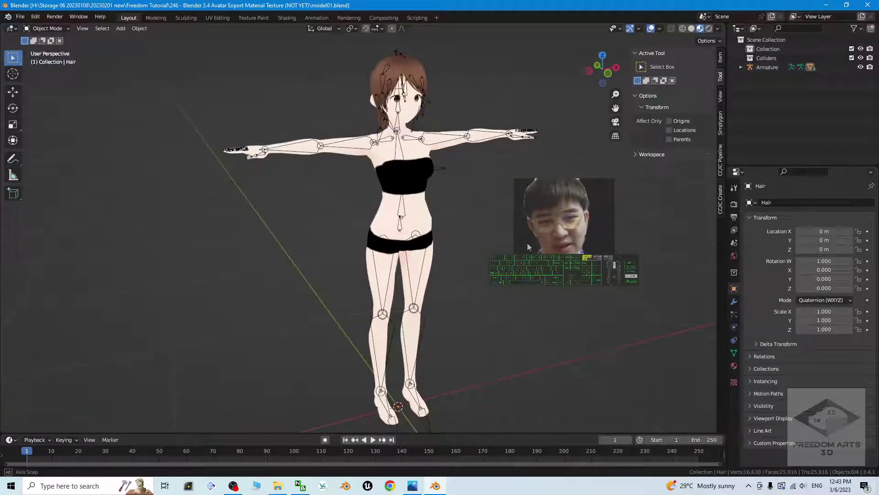
{"action": "scroll", "coordinate": [526, 234], "scroll_direction": "up", "scroll_amount": 3}
{"action": "scroll", "coordinate": [545, 228], "scroll_direction": "down", "scroll_amount": 1}
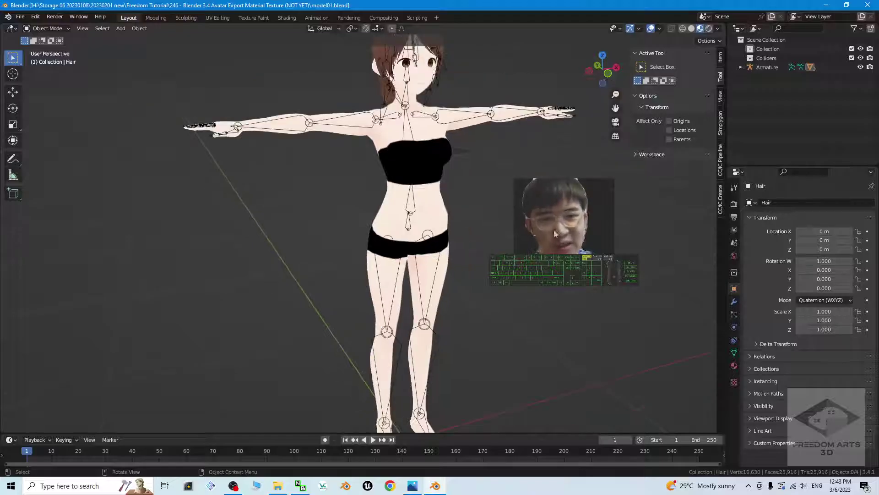
Pan, zoom and orbit the viewport to view the character from the side, then front
{"action": "middle_click_drag", "start_coordinate": [602, 233], "coordinate": [438, 246], "text": "shift"}
{"action": "scroll", "coordinate": [527, 316], "scroll_direction": "down", "scroll_amount": 1}
{"action": "scroll", "coordinate": [614, 301], "scroll_direction": "up", "scroll_amount": 2}
{"action": "scroll", "coordinate": [618, 305], "scroll_direction": "down", "scroll_amount": 2}
{"action": "scroll", "coordinate": [617, 301], "scroll_direction": "down", "scroll_amount": 2}
{"action": "scroll", "coordinate": [531, 267], "scroll_direction": "up", "scroll_amount": 3}
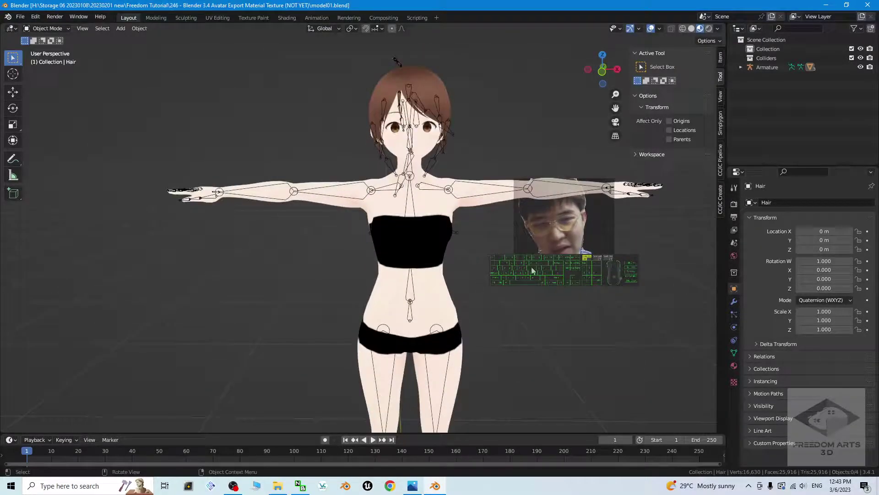
{"action": "middle_click_drag", "start_coordinate": [532, 270], "coordinate": [507, 292]}
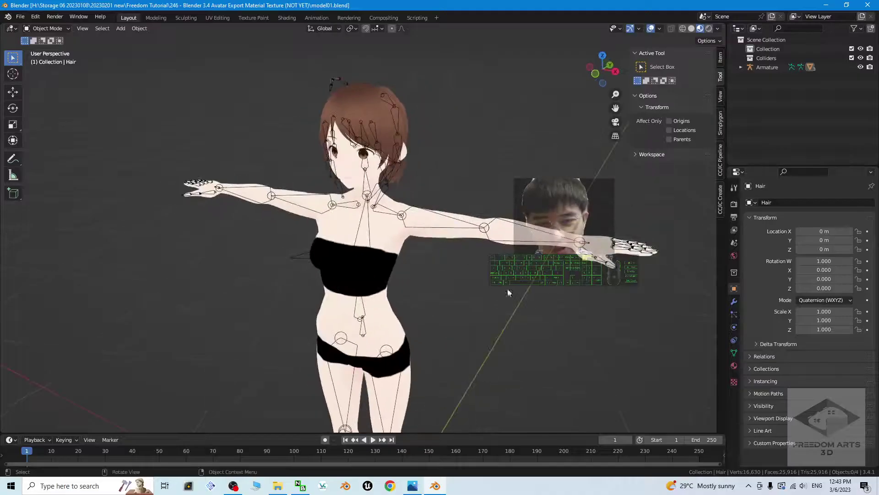
{"action": "scroll", "coordinate": [507, 293], "scroll_direction": "up", "scroll_amount": 2}
{"action": "scroll", "coordinate": [480, 258], "scroll_direction": "down", "scroll_amount": 1}
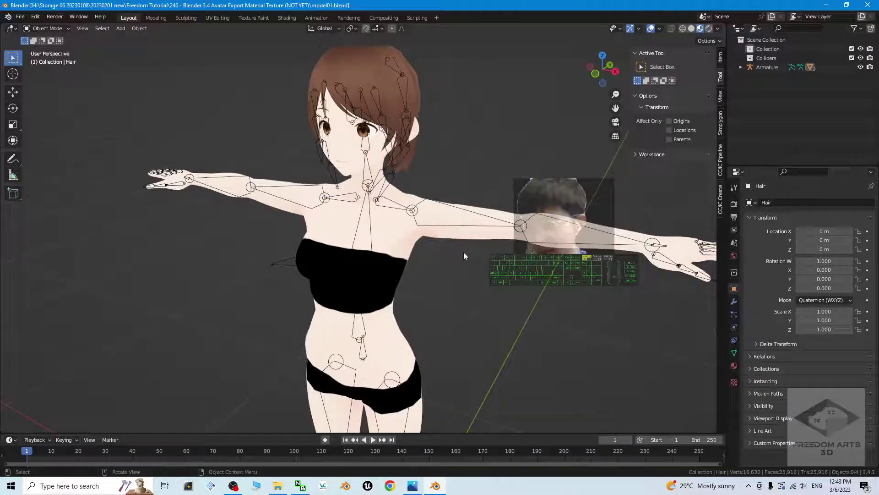
{"action": "scroll", "coordinate": [460, 266], "scroll_direction": "down", "scroll_amount": 1}
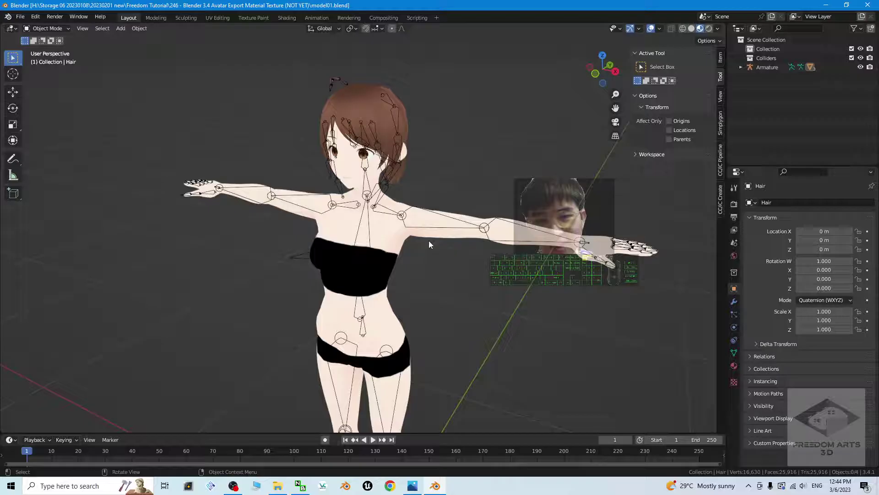
{"action": "scroll", "coordinate": [428, 240], "scroll_direction": "up", "scroll_amount": 1}
{"action": "scroll", "coordinate": [508, 288], "scroll_direction": "down", "scroll_amount": 4}
{"action": "mouse_move", "coordinate": [502, 333]}
{"action": "middle_mouse_down"}
{"action": "mouse_move", "coordinate": [540, 336]}
{"action": "mouse_move", "coordinate": [491, 340]}
{"action": "middle_mouse_up"}
{"action": "scroll", "coordinate": [456, 276], "scroll_direction": "up", "scroll_amount": 5}
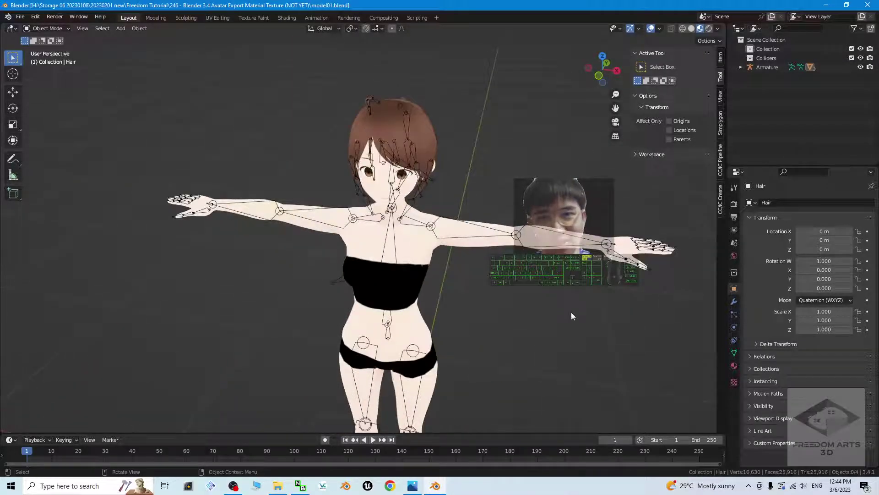
Switch to UV Editing, resize the image editor split, and set viewport shading to Rendered
{"action": "left_click", "coordinate": [220, 17]}
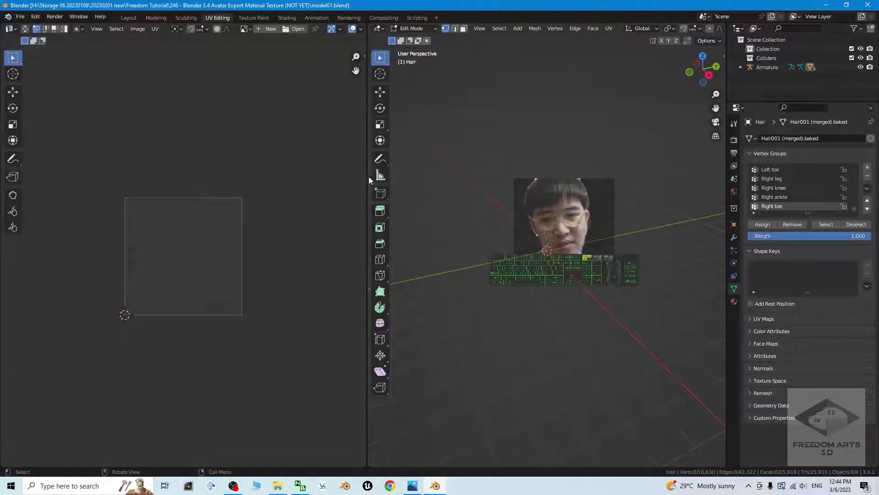
{"action": "left_click_drag", "start_coordinate": [367, 176], "coordinate": [203, 155]}
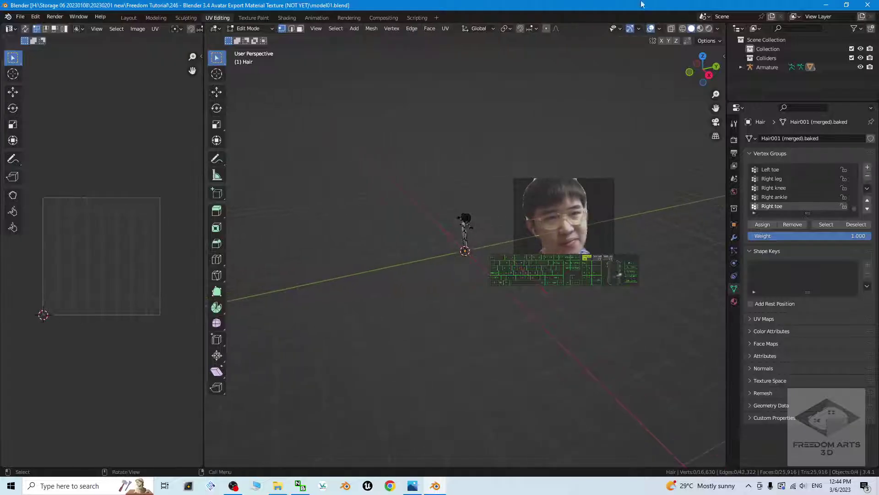
{"action": "left_click", "coordinate": [712, 29]}
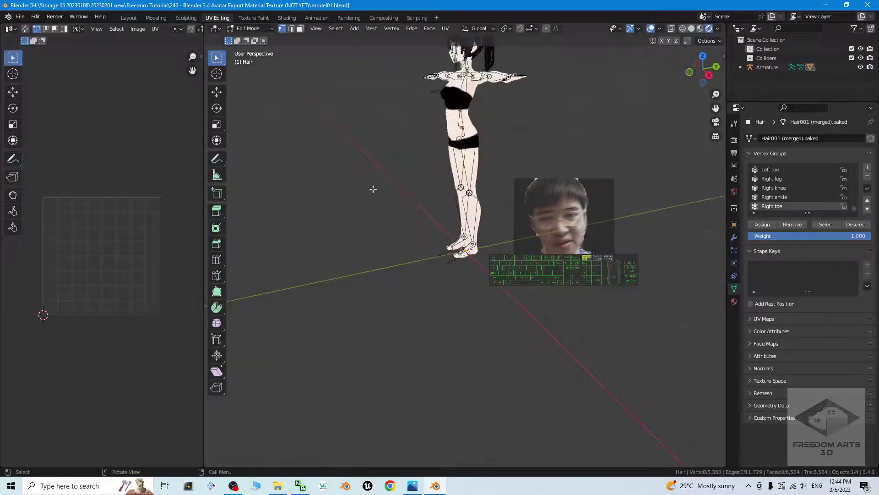
{"action": "left_click_drag", "start_coordinate": [203, 194], "coordinate": [362, 195]}
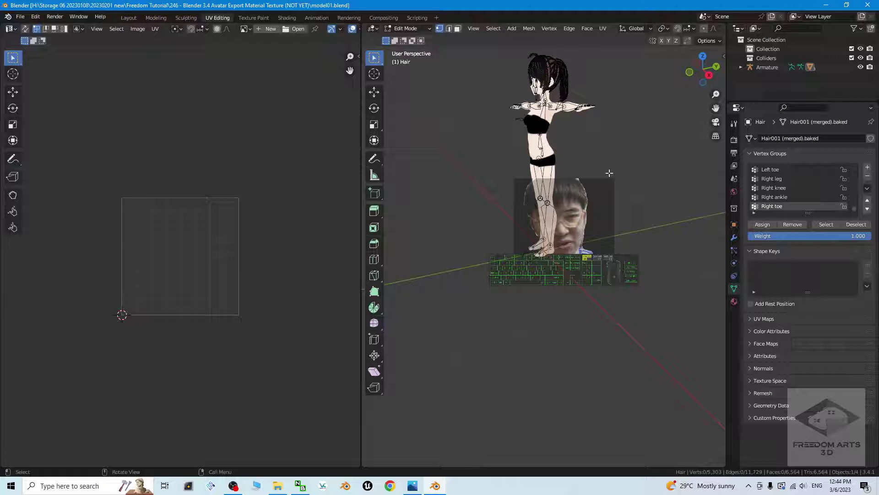
{"action": "middle_click_drag", "start_coordinate": [609, 173], "coordinate": [489, 275]}
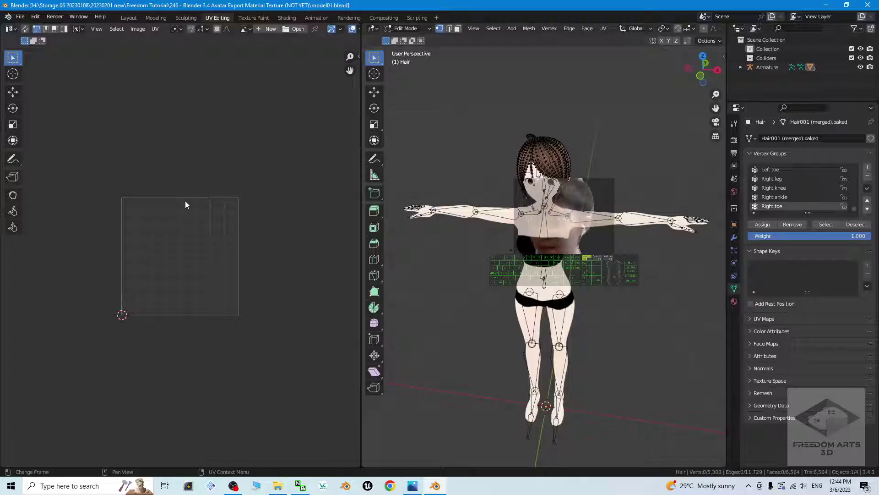
Preview the _11 normal map, then the N00_000_00_Face_00_out texture in the image editor
{"action": "left_click", "coordinate": [245, 29]}
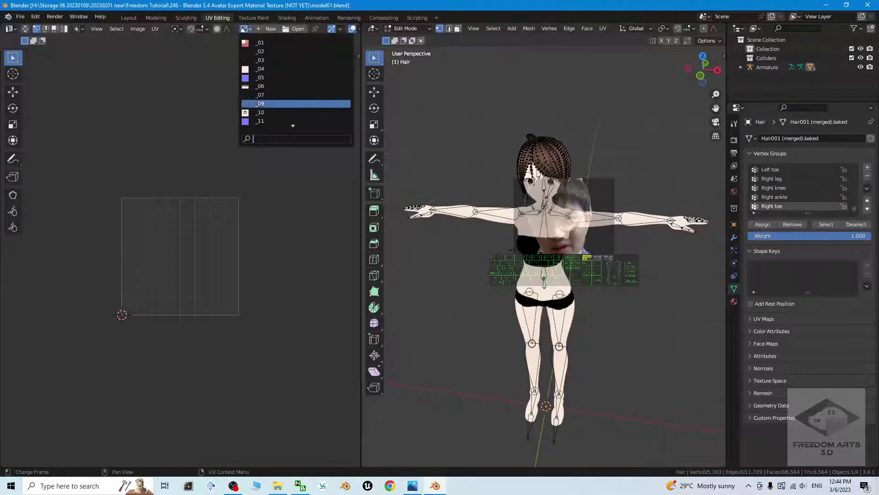
{"action": "left_click", "coordinate": [292, 121]}
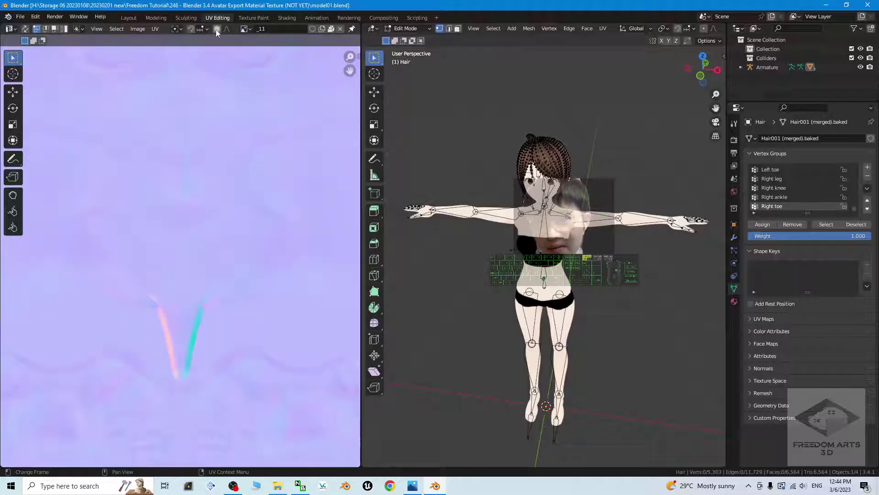
{"action": "left_click", "coordinate": [245, 29]}
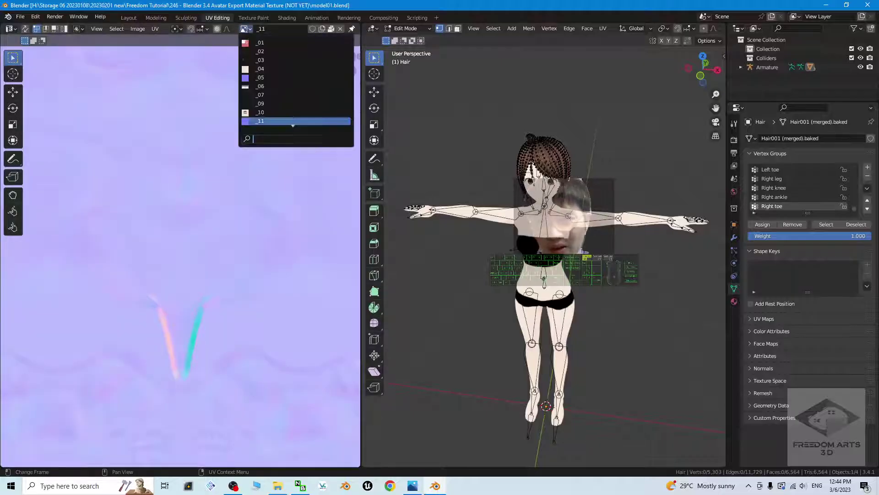
{"action": "scroll", "coordinate": [293, 121], "scroll_direction": "down", "scroll_amount": 6}
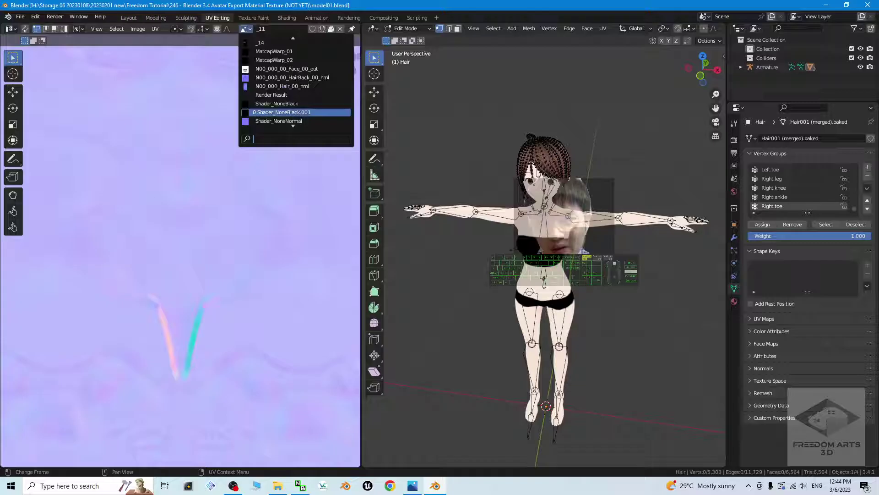
{"action": "scroll", "coordinate": [293, 121], "scroll_direction": "down", "scroll_amount": 2}
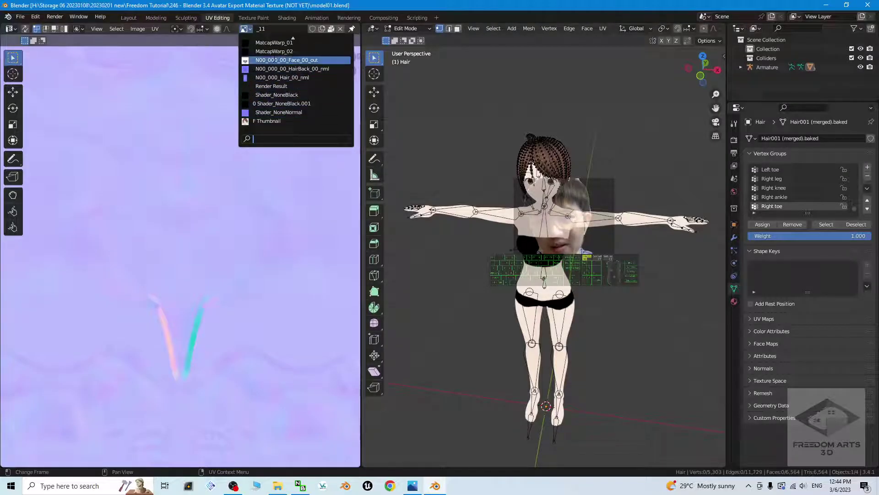
{"action": "left_click", "coordinate": [274, 60]}
{"action": "scroll", "coordinate": [185, 265], "scroll_direction": "up", "scroll_amount": 4}
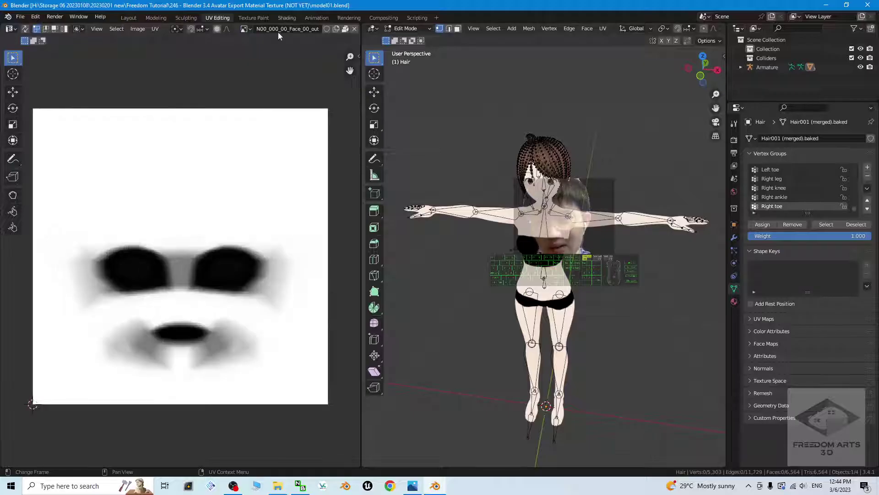
Display the _10 skin and eyebrow texture and zoom it to fit
{"action": "left_click", "coordinate": [250, 29]}
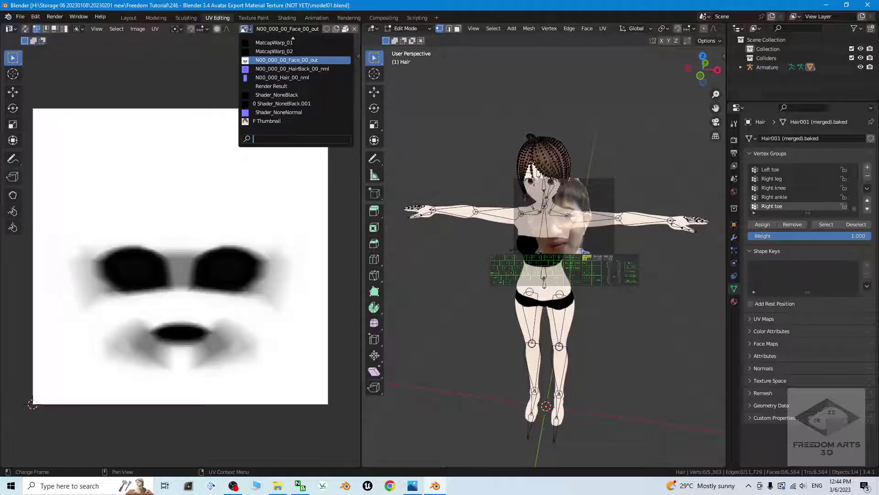
{"action": "scroll", "coordinate": [297, 77], "scroll_direction": "up", "scroll_amount": 10}
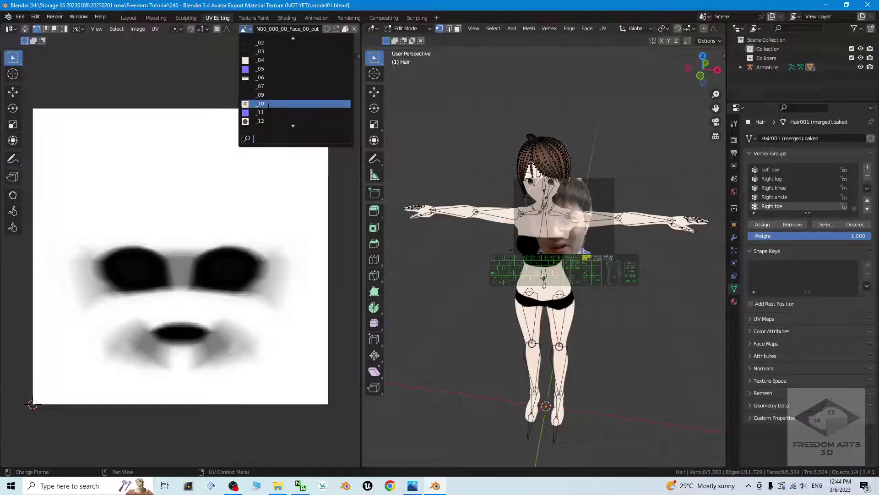
{"action": "left_click", "coordinate": [284, 103]}
{"action": "scroll", "coordinate": [182, 251], "scroll_direction": "down", "scroll_amount": 3}
{"action": "scroll", "coordinate": [182, 251], "scroll_direction": "down", "scroll_amount": 3}
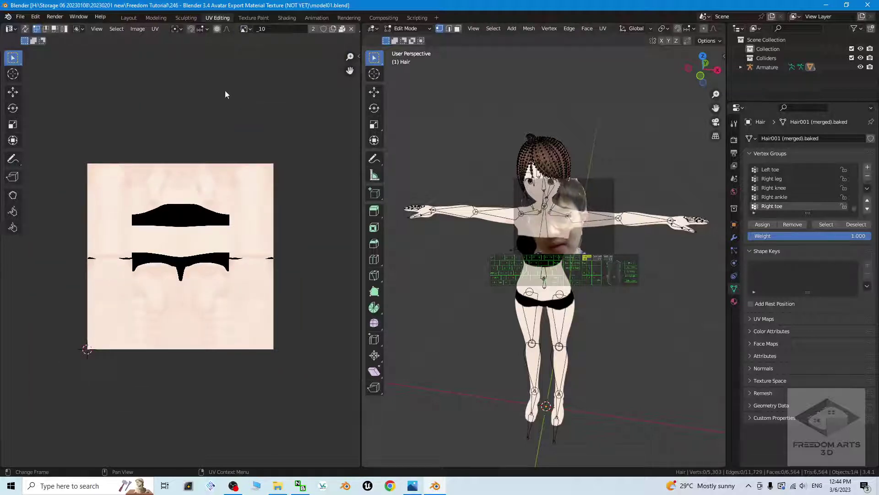
Create a desktop folder named 'Image Texture', open it, and place its window beside Blender
{"action": "left_click_drag", "start_coordinate": [247, 5], "coordinate": [411, 28]}
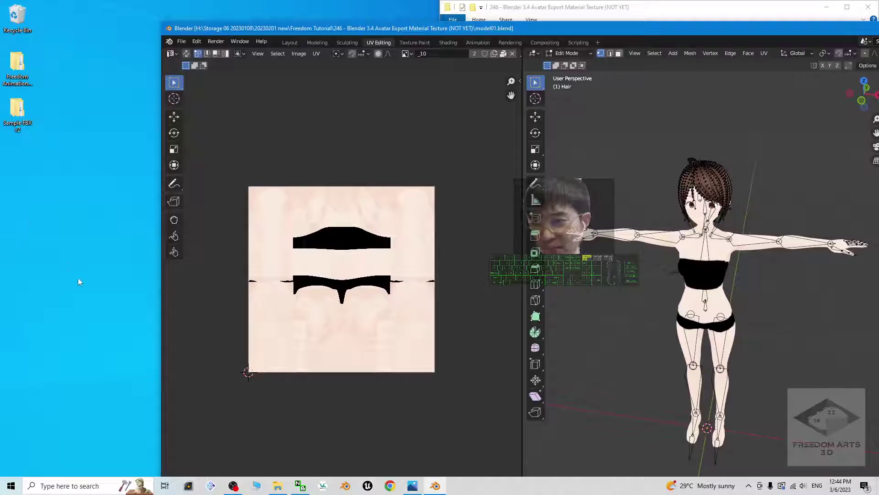
{"action": "right_click", "coordinate": [46, 249]}
{"action": "mouse_move", "coordinate": [102, 344]}
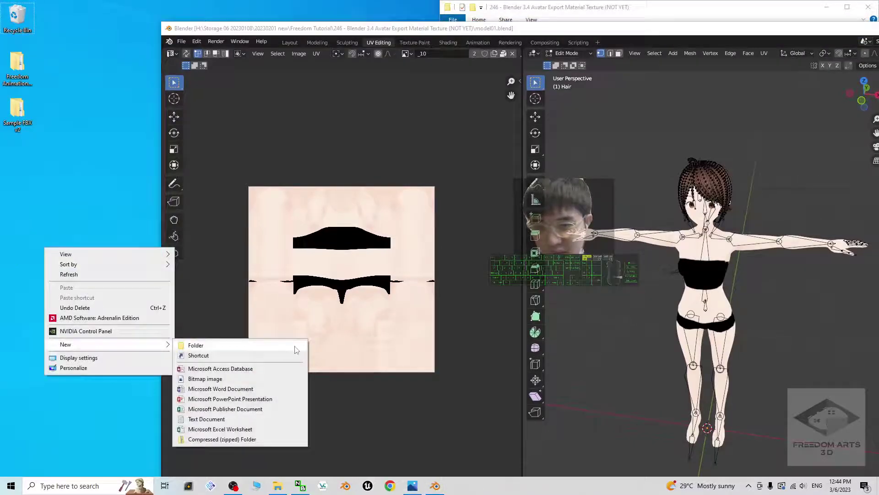
{"action": "left_click", "coordinate": [220, 349]}
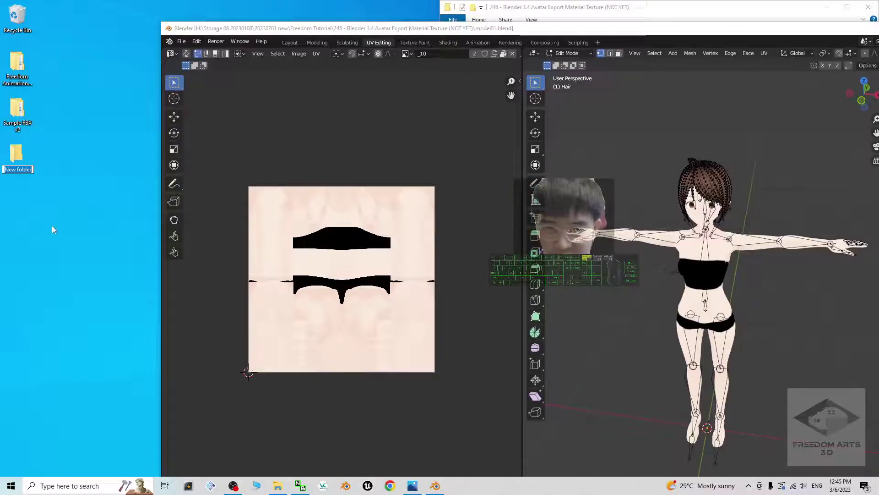
{"action": "type", "text": "Image Te"}
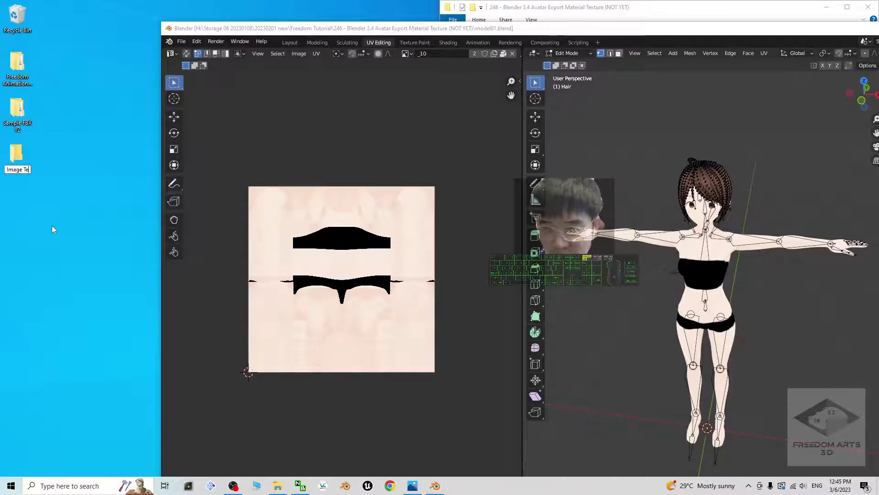
{"action": "type", "text": "xture"}
{"action": "key", "text": "Return"}
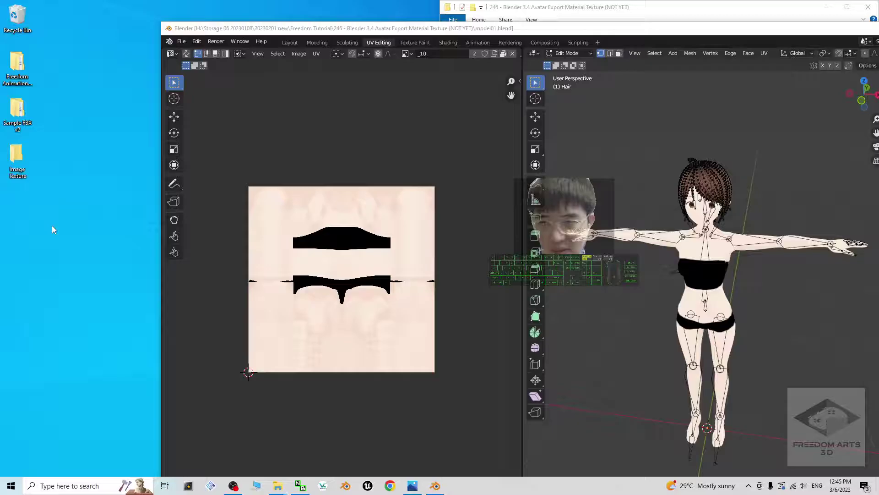
{"action": "key", "text": "Return"}
{"action": "left_click_drag", "start_coordinate": [255, 108], "coordinate": [220, 107]}
{"action": "left_click_drag", "start_coordinate": [311, 30], "coordinate": [329, 30]}
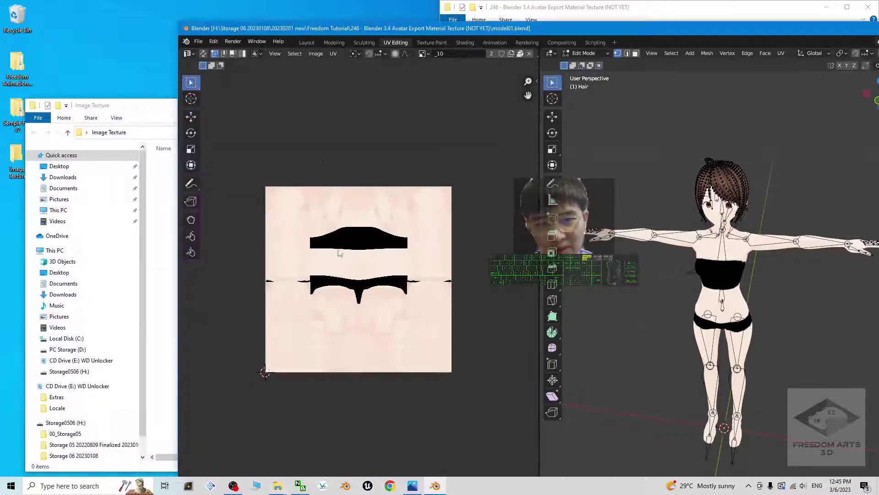
Save the _10 texture as 'body texture.png' in the desktop Image Texture folder
{"action": "left_click", "coordinate": [320, 56]}
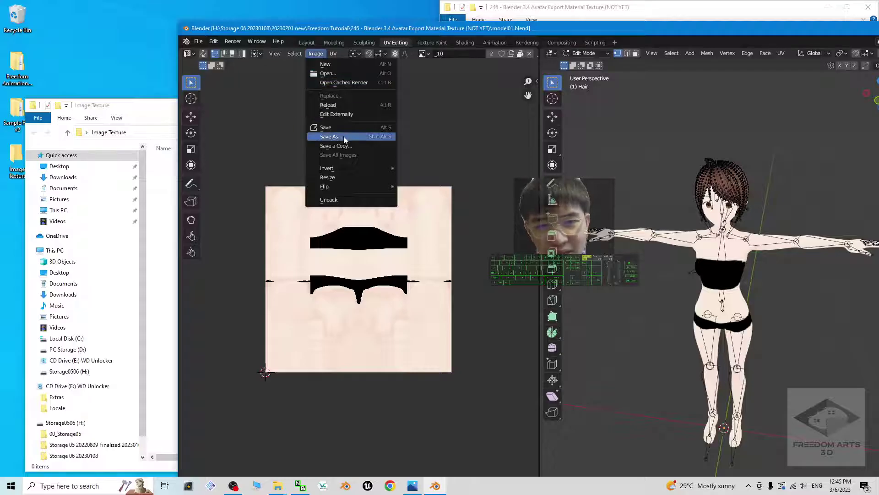
{"action": "left_click", "coordinate": [343, 136]}
{"action": "left_click", "coordinate": [397, 226]}
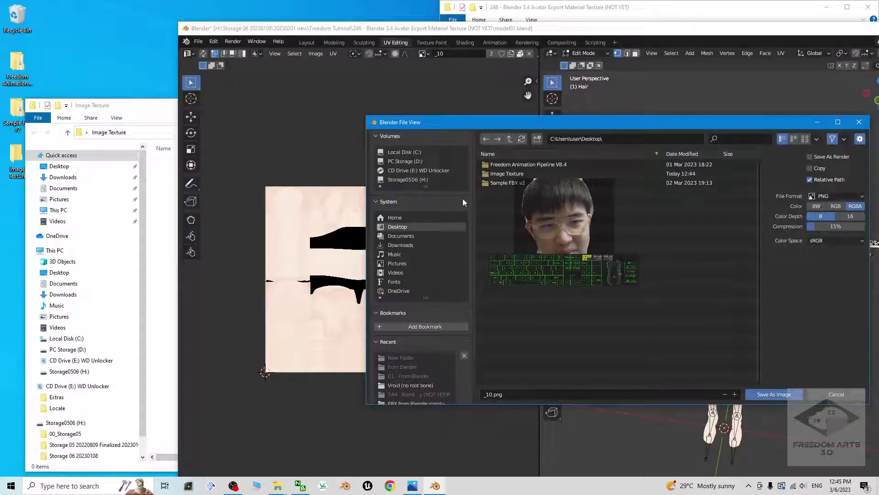
{"action": "double_click", "coordinate": [507, 174]}
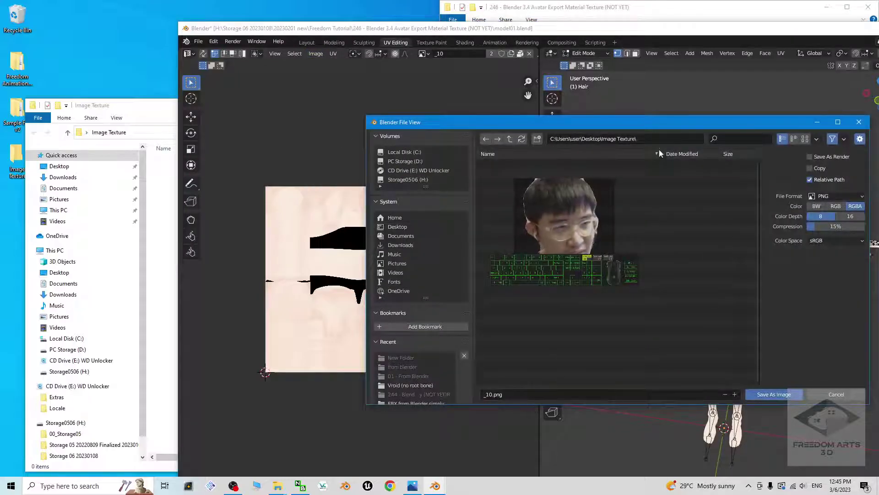
{"action": "left_click_drag", "start_coordinate": [663, 126], "coordinate": [585, 135]}
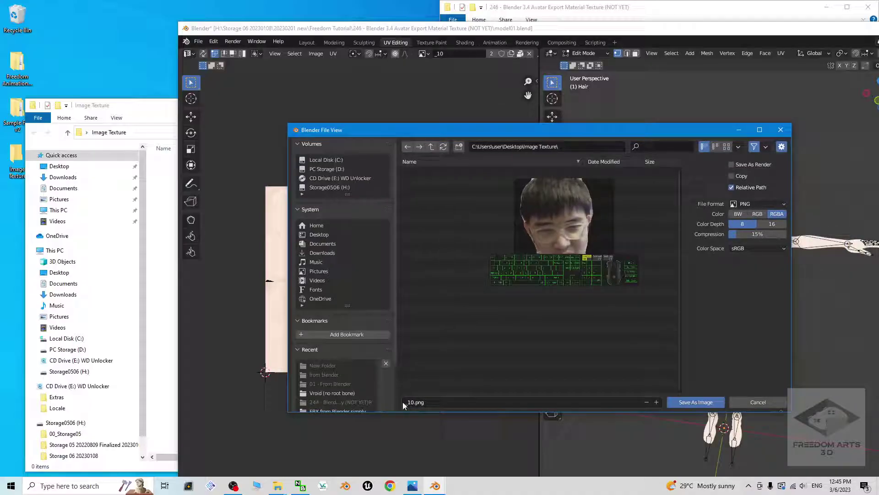
{"action": "left_click", "coordinate": [422, 402]}
{"action": "type", "text": "body"}
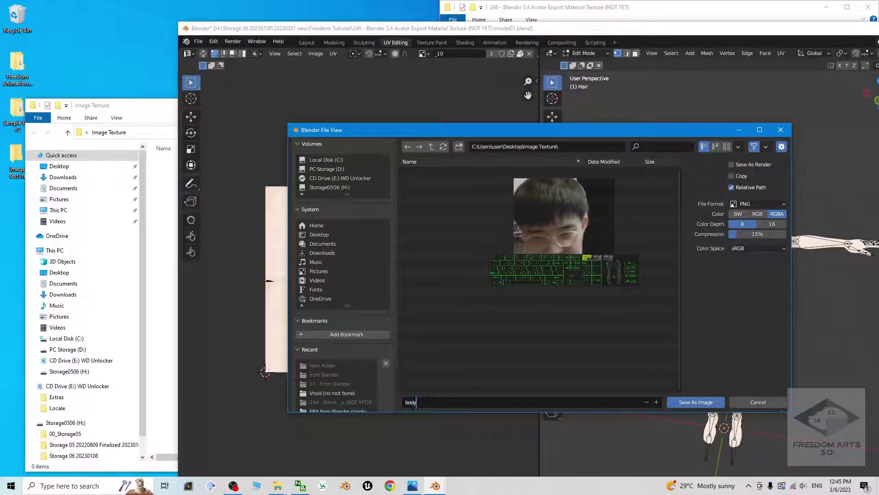
{"action": "type", "text": " texture"}
{"action": "key", "text": "Return"}
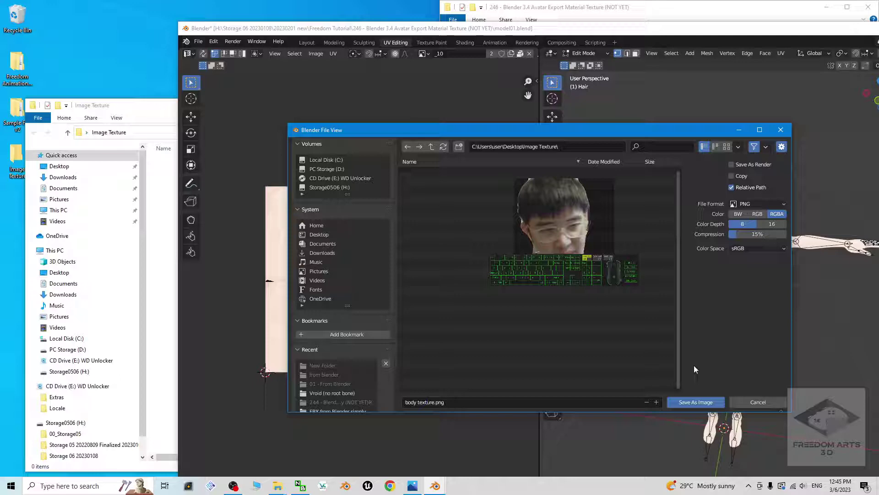
{"action": "left_click", "coordinate": [696, 402]}
Show the Image Texture folder as large thumbnails and open body texture.png in Photos
{"action": "left_click", "coordinate": [161, 112]}
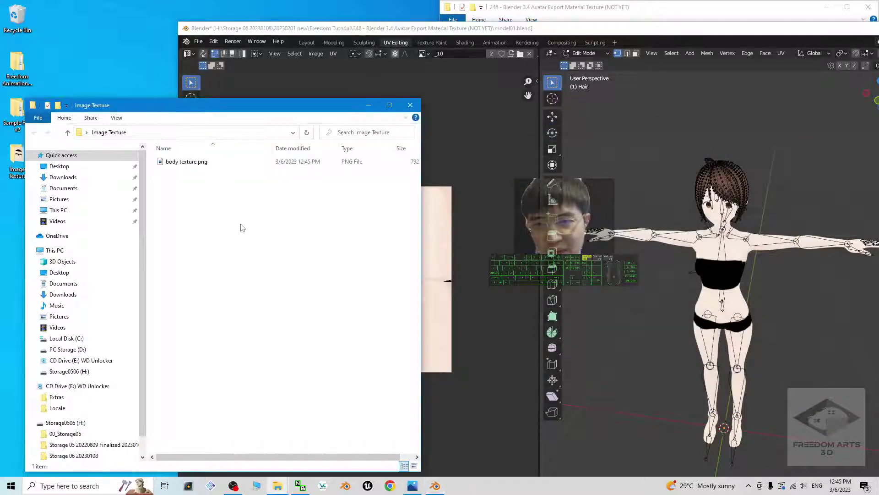
{"action": "right_click", "coordinate": [188, 188]}
{"action": "mouse_move", "coordinate": [188, 189]}
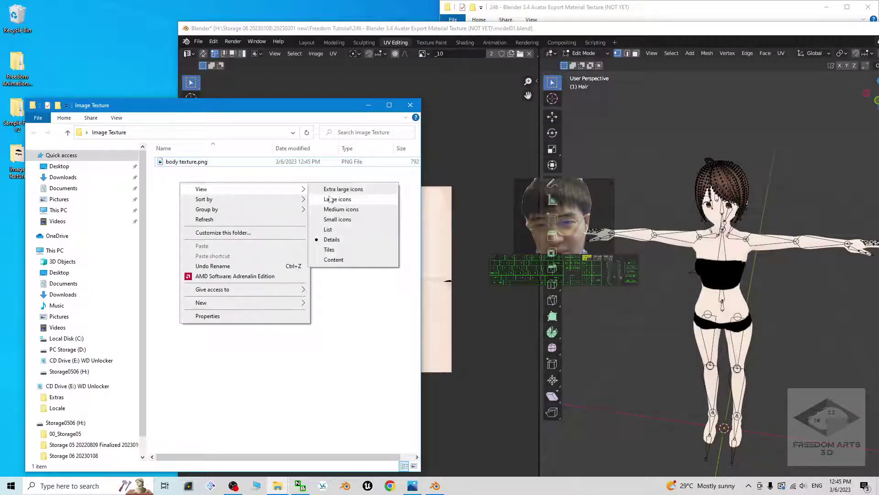
{"action": "left_click", "coordinate": [332, 200]}
{"action": "double_click", "coordinate": [196, 178]}
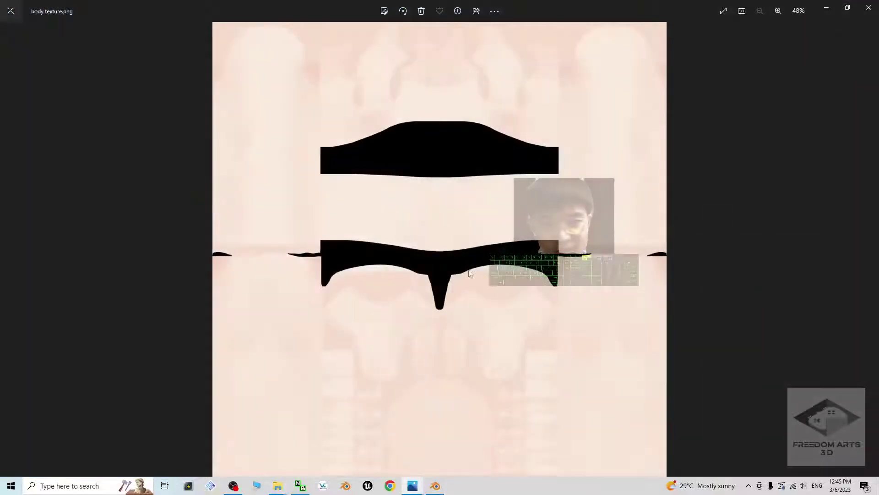
Close the body texture preview and display the _09 texture in Blender's image editor
{"action": "left_click", "coordinate": [827, 7]}
{"action": "left_click", "coordinate": [474, 153]}
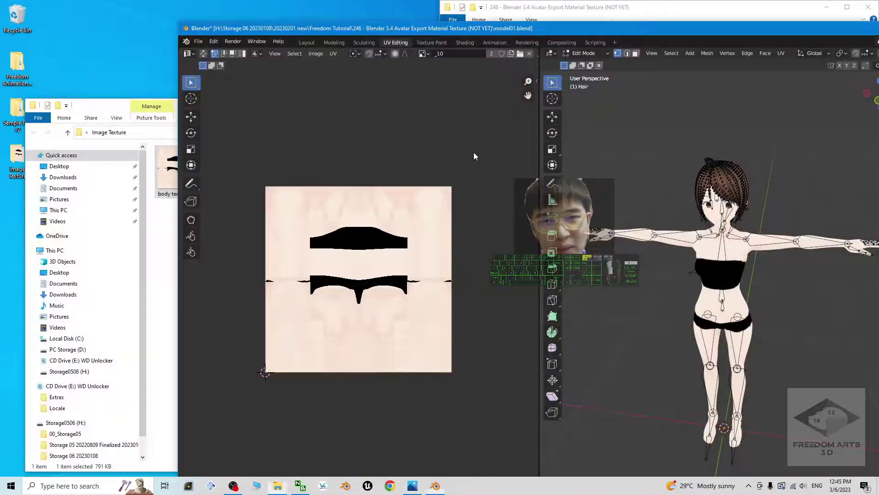
{"action": "left_click", "coordinate": [424, 54]}
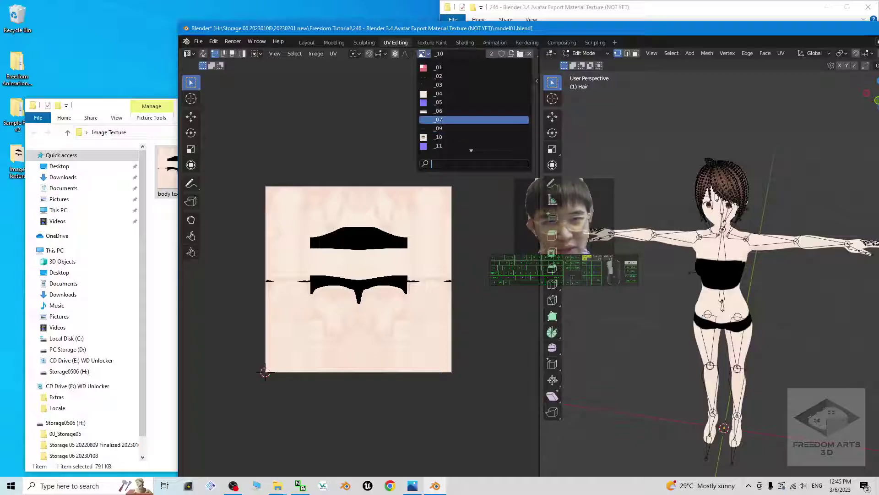
{"action": "left_click", "coordinate": [442, 129]}
{"action": "scroll", "coordinate": [360, 288], "scroll_direction": "up", "scroll_amount": 6}
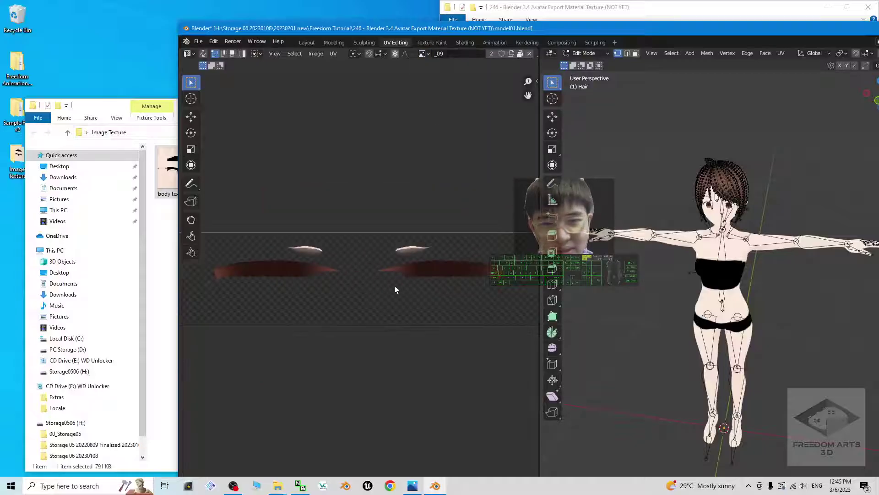
{"action": "scroll", "coordinate": [408, 187], "scroll_direction": "down", "scroll_amount": 3}
{"action": "scroll", "coordinate": [679, 156], "scroll_direction": "up", "scroll_amount": 4}
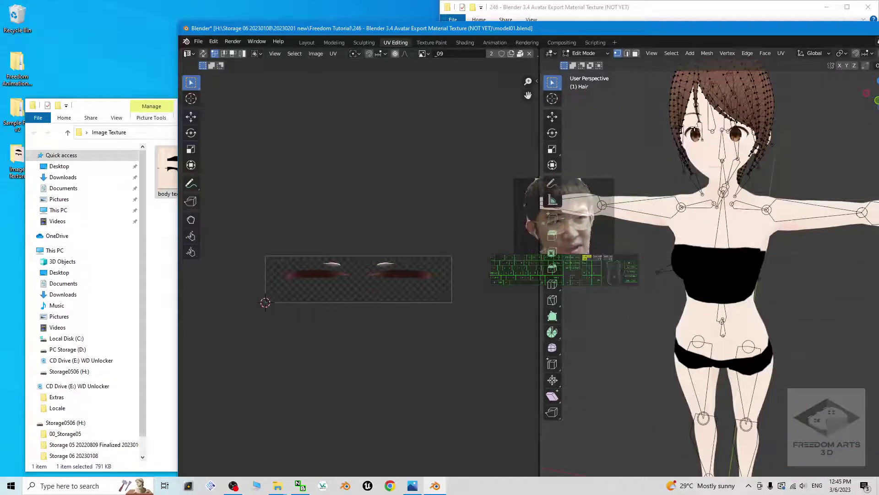
{"action": "scroll", "coordinate": [342, 290], "scroll_direction": "up", "scroll_amount": 4}
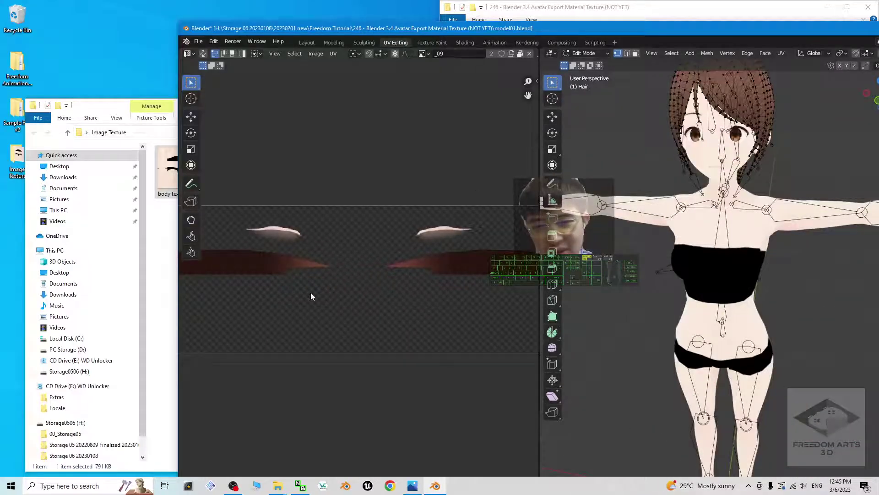
{"action": "scroll", "coordinate": [334, 293], "scroll_direction": "down", "scroll_amount": 3}
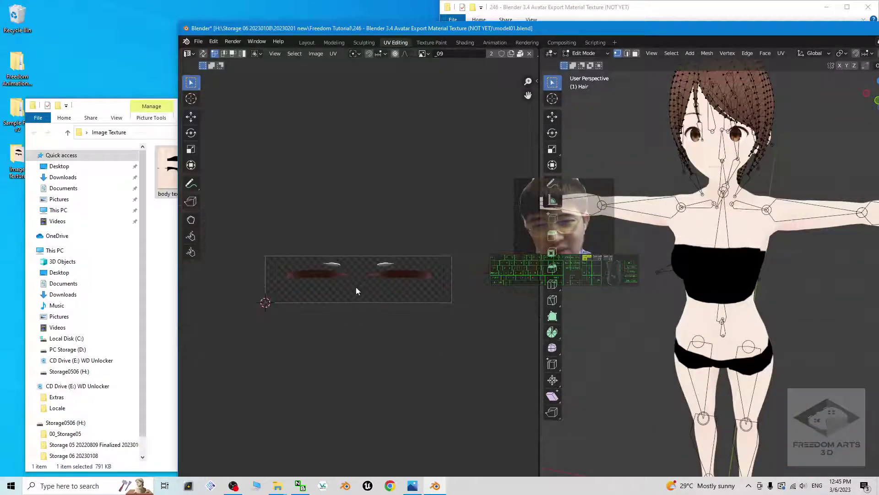
Save the _09 texture as _09.png in the desktop Image Texture folder
{"action": "left_click", "coordinate": [313, 54]}
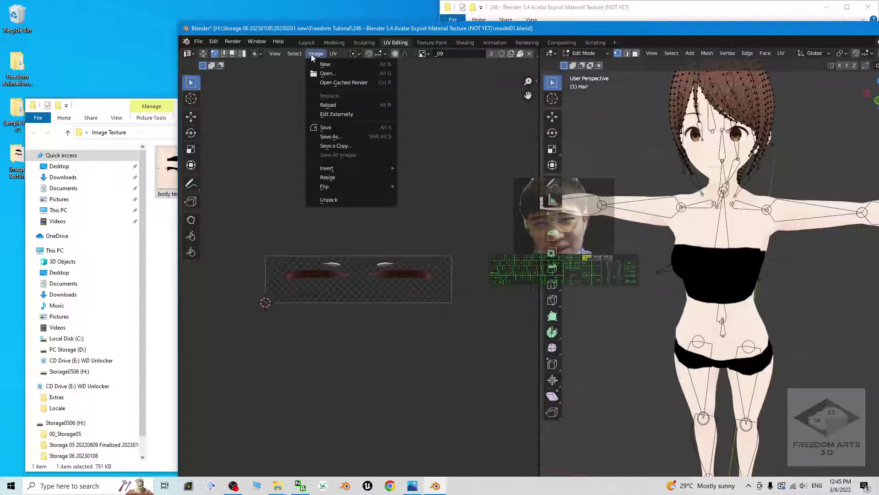
{"action": "left_click", "coordinate": [331, 137]}
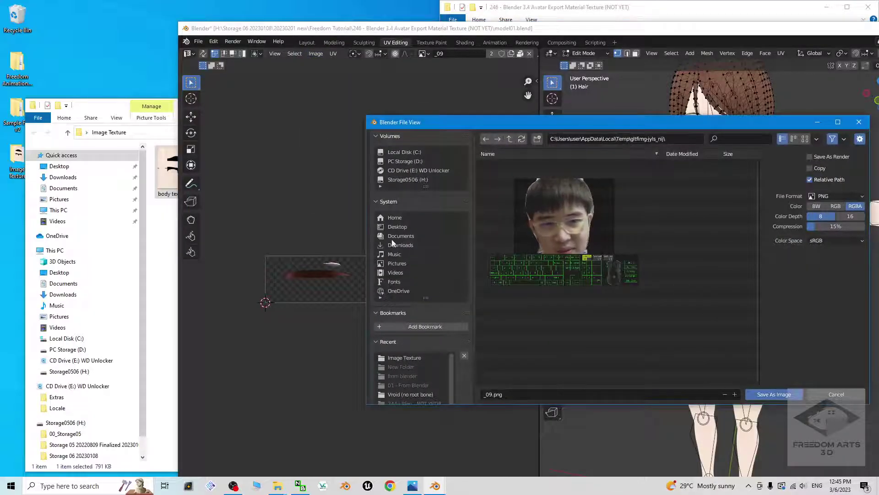
{"action": "left_click", "coordinate": [397, 226]}
{"action": "left_click", "coordinate": [507, 173]}
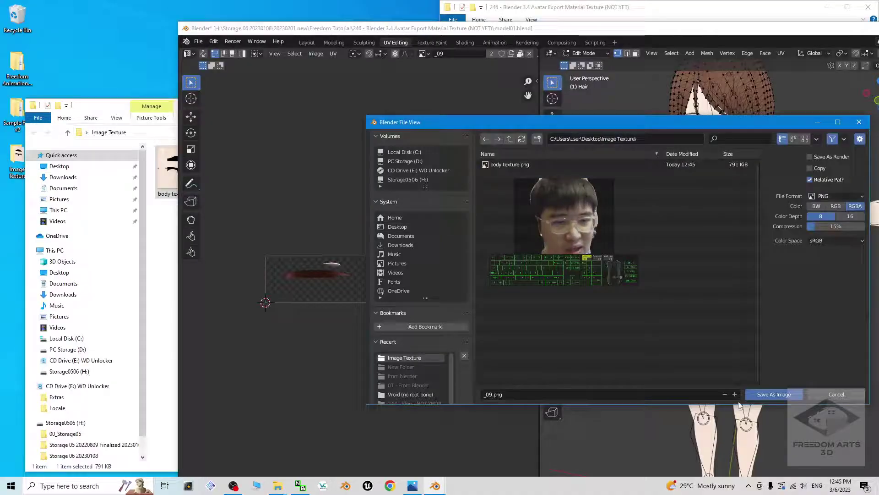
{"action": "left_click", "coordinate": [774, 394]}
Check _09.png in Photos, close the preview, and return to Blender
{"action": "left_click", "coordinate": [146, 127]}
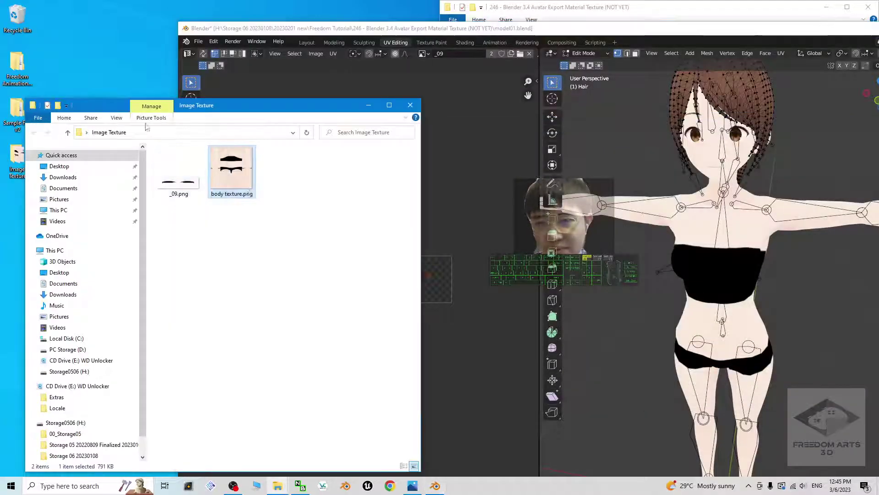
{"action": "double_click", "coordinate": [178, 176]}
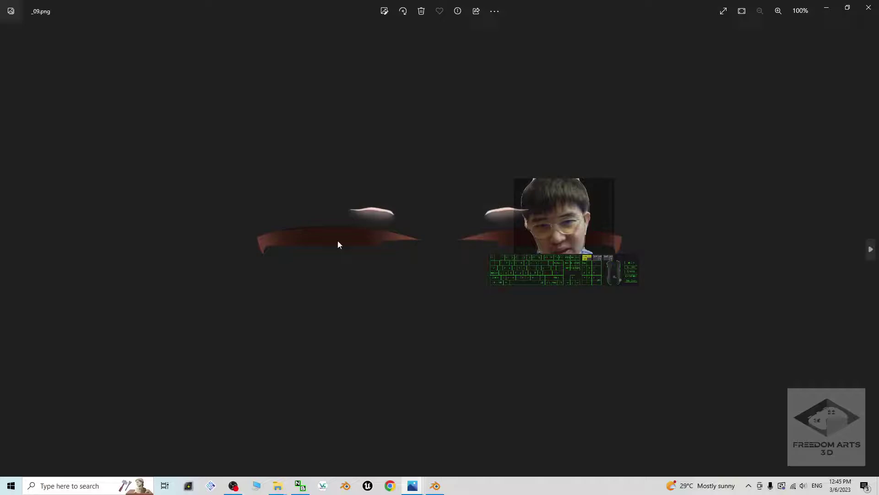
{"action": "key", "text": "alt+F4"}
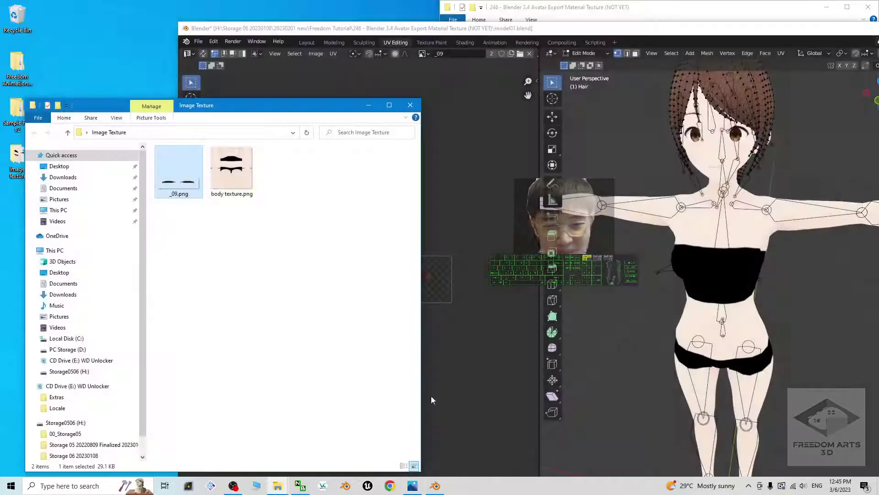
{"action": "left_click", "coordinate": [470, 177]}
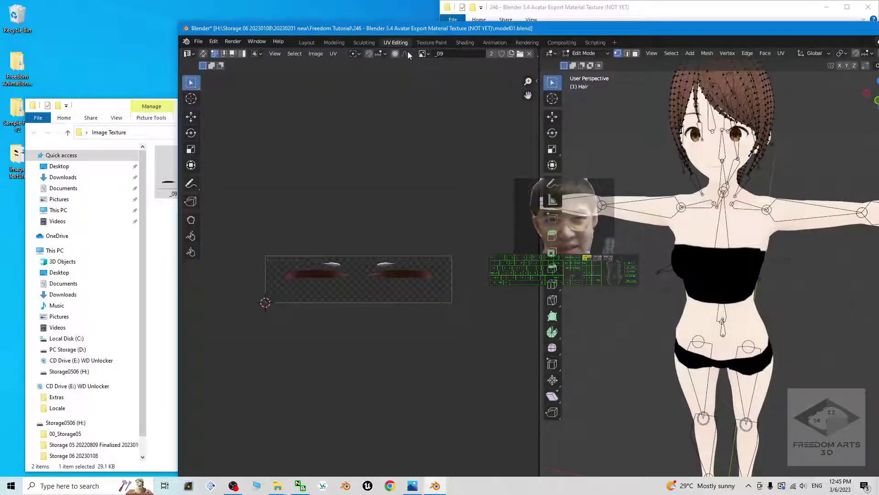
Display the _11 normal map in the image editor
{"action": "left_click", "coordinate": [423, 53]}
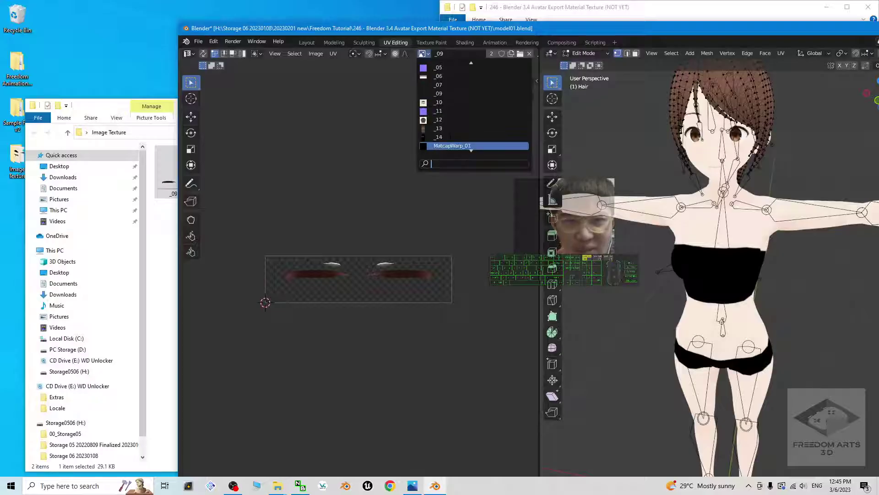
{"action": "left_click", "coordinate": [439, 111]}
{"action": "scroll", "coordinate": [363, 296], "scroll_direction": "down", "scroll_amount": 3}
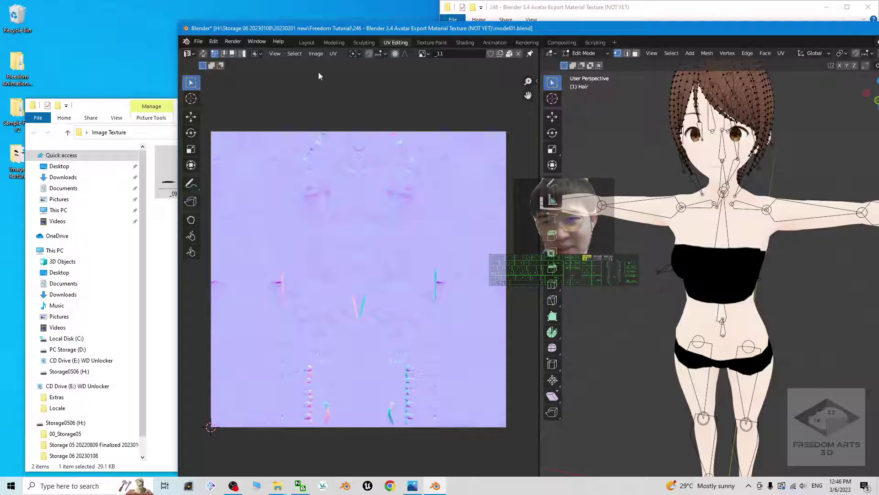
Save the _11 normal map as _11.png in the desktop Image Texture folder
{"action": "left_click", "coordinate": [316, 54]}
{"action": "left_click", "coordinate": [337, 138]}
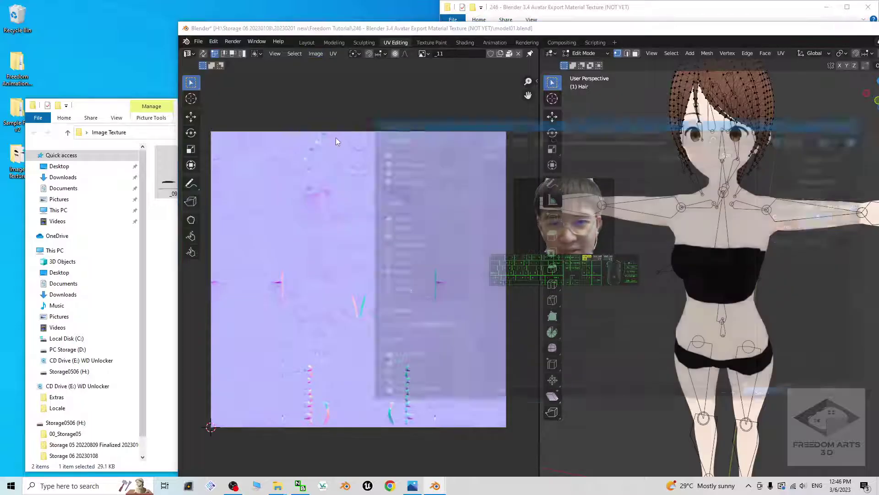
{"action": "left_click", "coordinate": [397, 227]}
{"action": "left_click", "coordinate": [500, 174]}
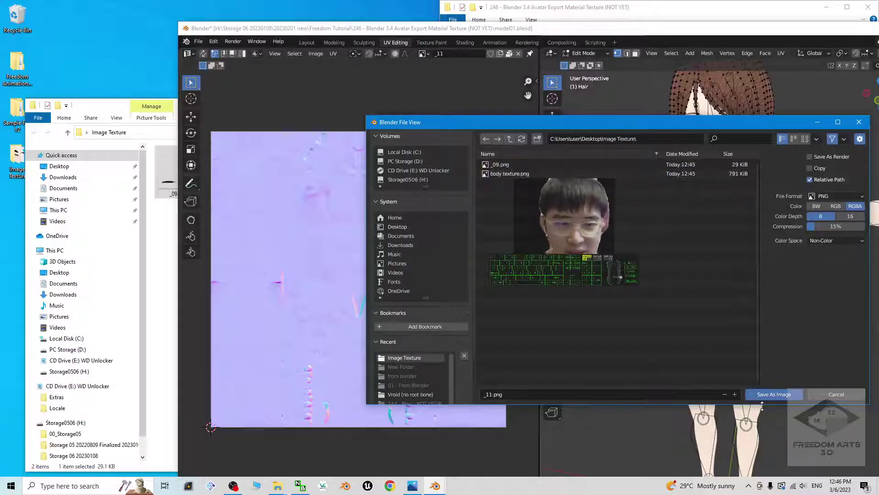
{"action": "left_click", "coordinate": [774, 394]}
Preview _11.png in Photos, flip between it and body texture.png, then close the viewer
{"action": "left_click", "coordinate": [146, 118]}
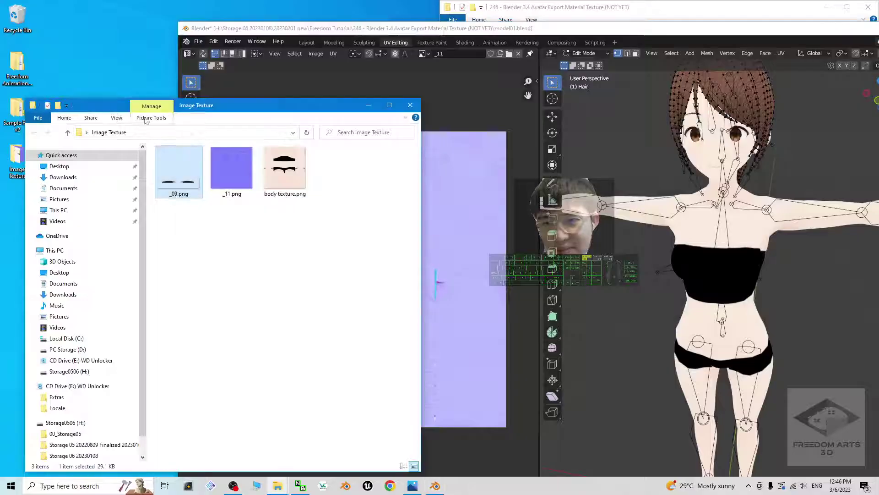
{"action": "double_click", "coordinate": [221, 158]}
{"action": "key", "text": "Right"}
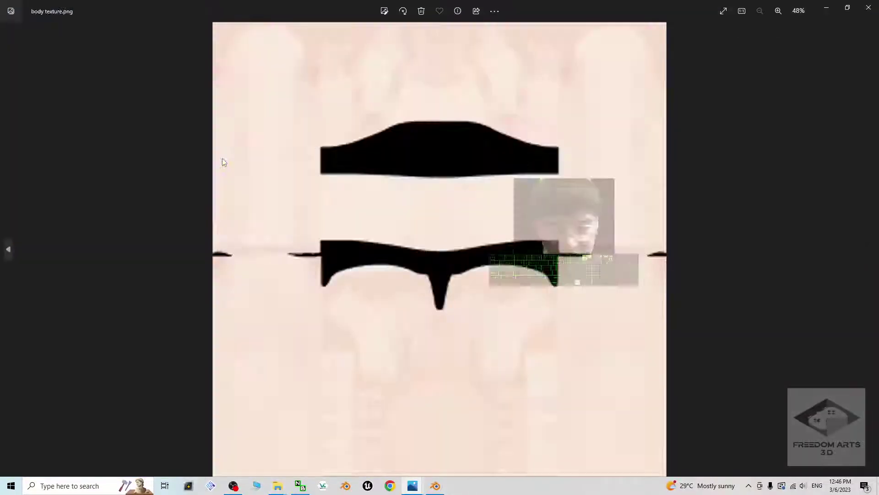
{"action": "key", "text": "Left"}
{"action": "key", "text": "Right"}
{"action": "key", "text": "Left"}
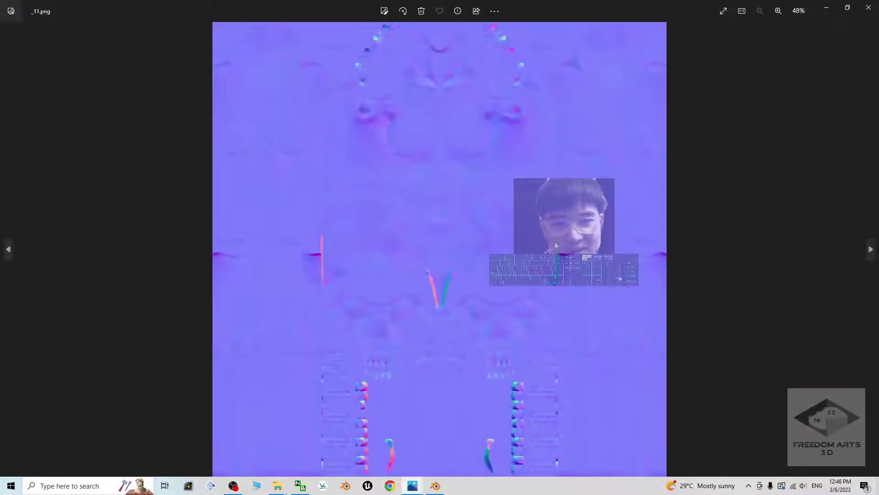
{"action": "key", "text": "Right"}
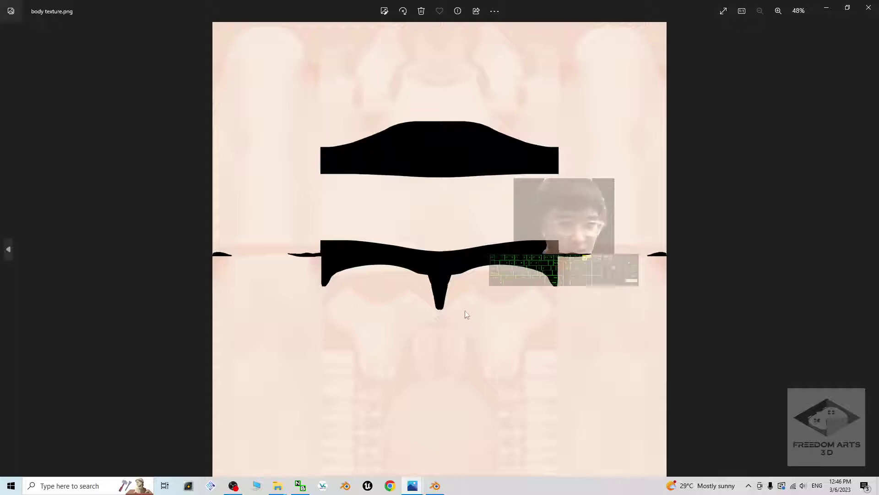
{"action": "left_click", "coordinate": [868, 7]}
Return to Blender and display the N00_000_Hair_00_nml hair normal map
{"action": "left_click", "coordinate": [393, 80]}
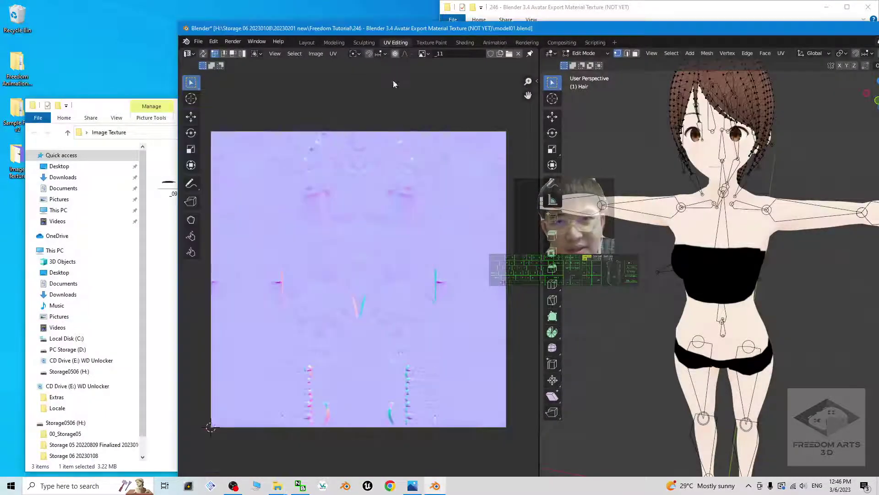
{"action": "left_click", "coordinate": [427, 54]}
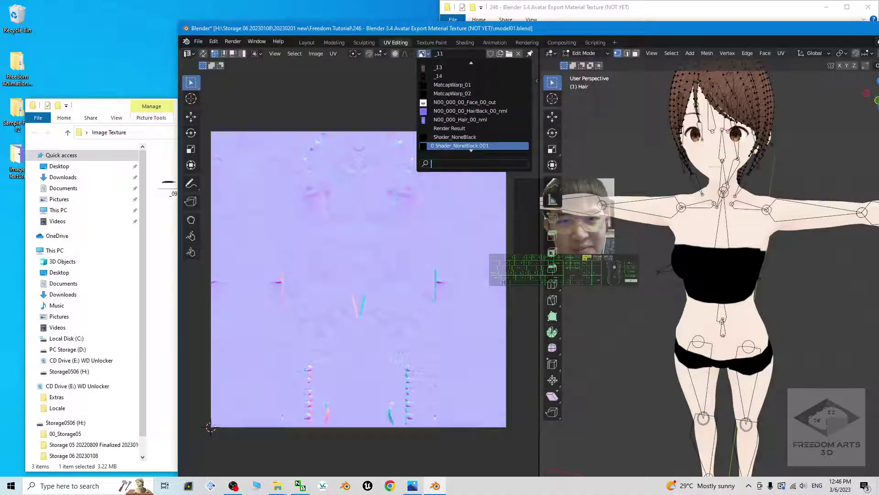
{"action": "key", "text": "Down"}
{"action": "key", "text": "Down"}
{"action": "left_click", "coordinate": [437, 103]}
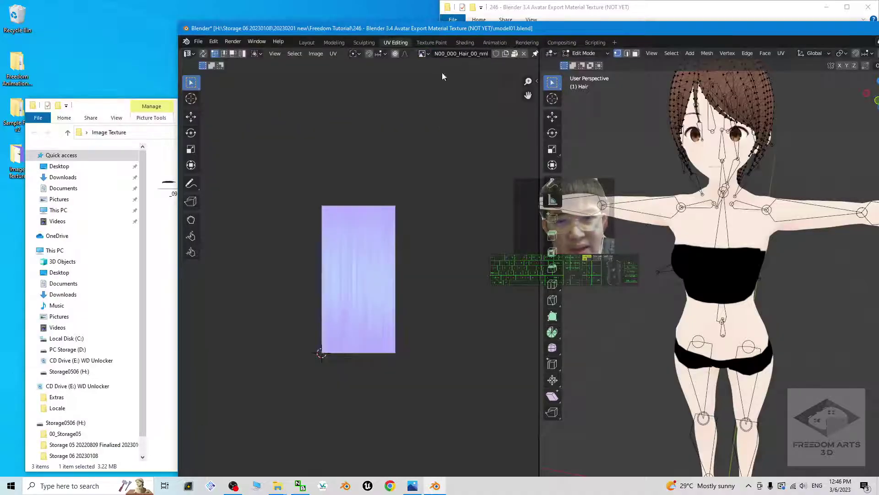
Switch the image editor to the brown _13 hair texture and bring the Image Texture folder forward
{"action": "left_click", "coordinate": [423, 53]}
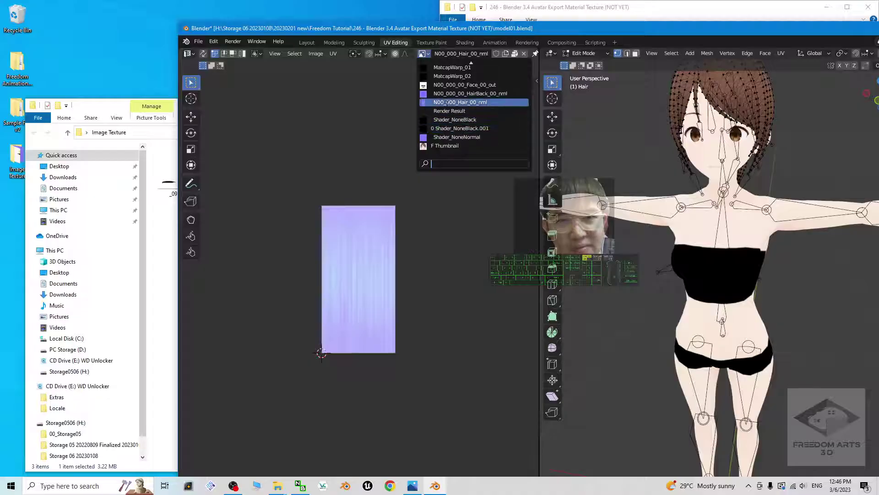
{"action": "left_click", "coordinate": [445, 67]}
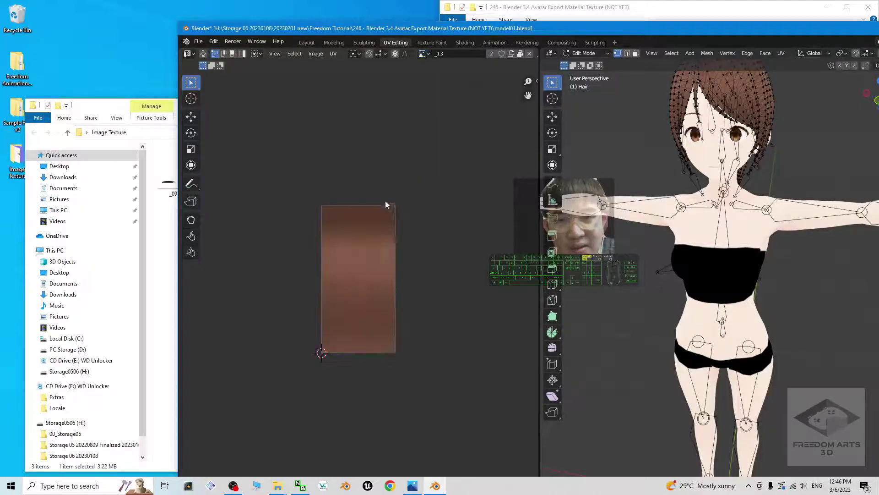
{"action": "scroll", "coordinate": [741, 104], "scroll_direction": "up", "scroll_amount": 6}
{"action": "scroll", "coordinate": [740, 101], "scroll_direction": "down", "scroll_amount": 8}
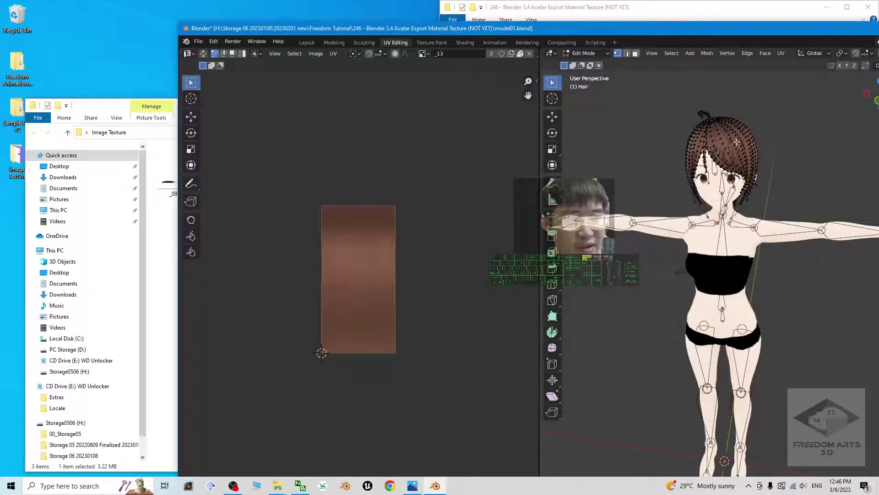
{"action": "left_click", "coordinate": [166, 102]}
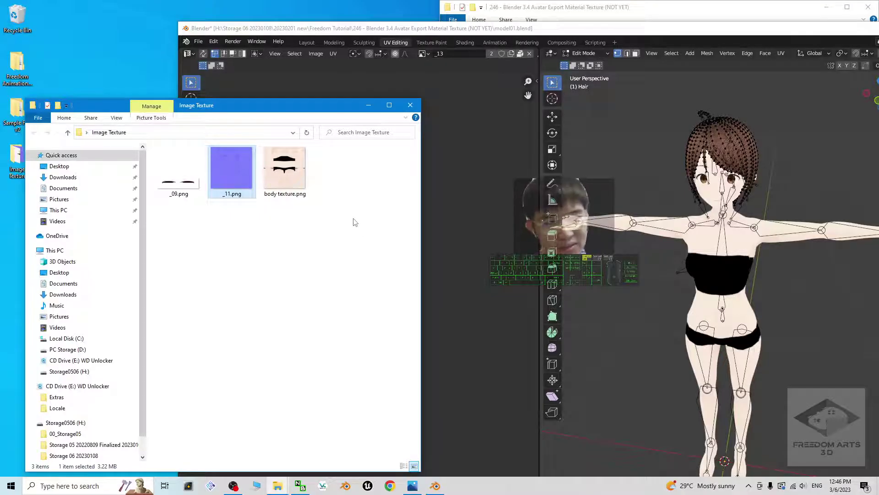
Preview body texture.png, close it, deselect the files, and bring up cover.jpg in Photos
{"action": "double_click", "coordinate": [303, 177]}
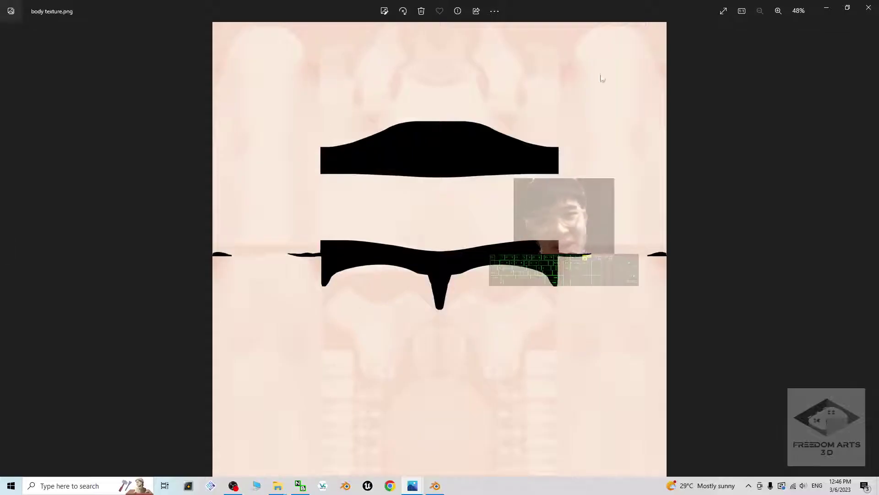
{"action": "left_click", "coordinate": [873, 4]}
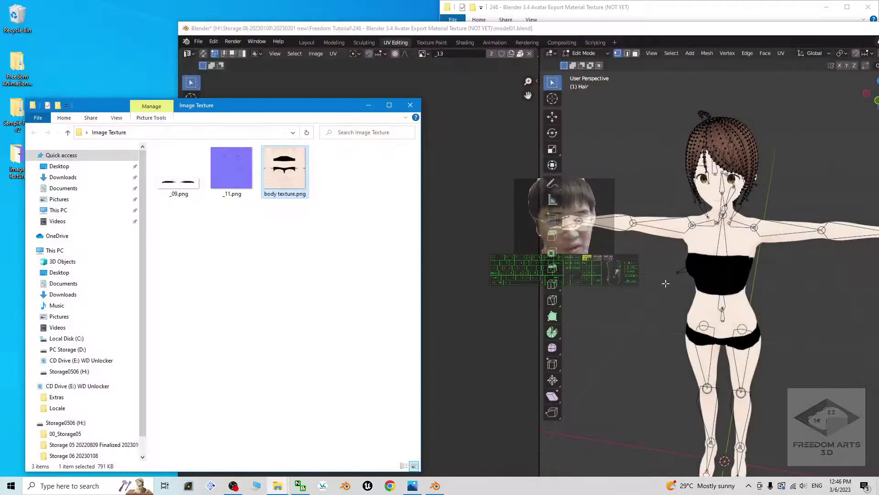
{"action": "left_click", "coordinate": [311, 267]}
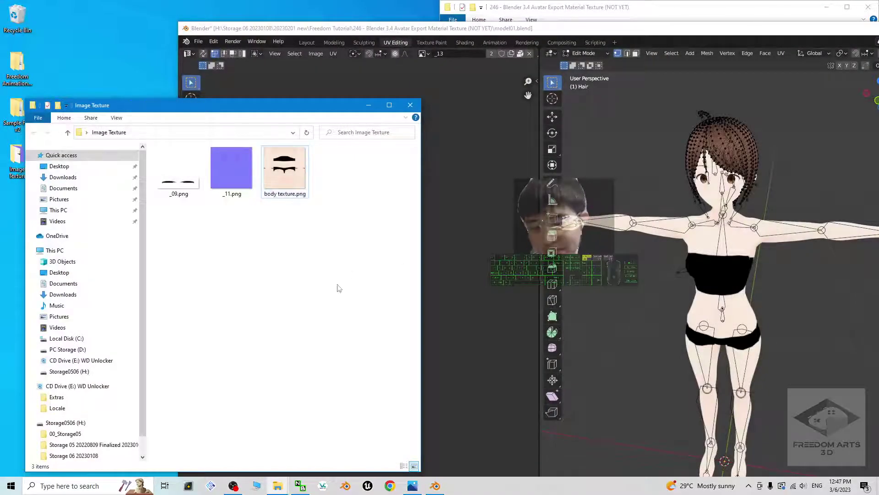
{"action": "left_click", "coordinate": [412, 486]}
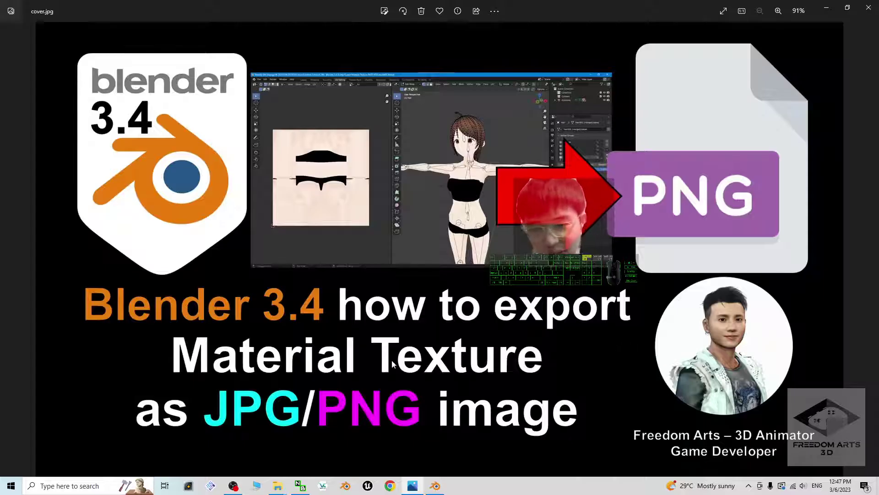
Bring Blender back, maximize its window and switch to the Layout workspace
{"action": "left_click", "coordinate": [437, 487]}
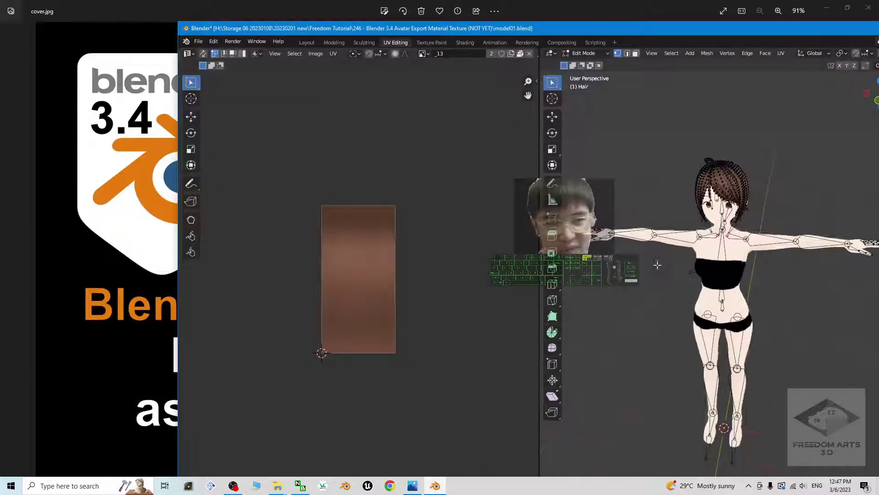
{"action": "left_click_drag", "start_coordinate": [704, 31], "coordinate": [557, 1]}
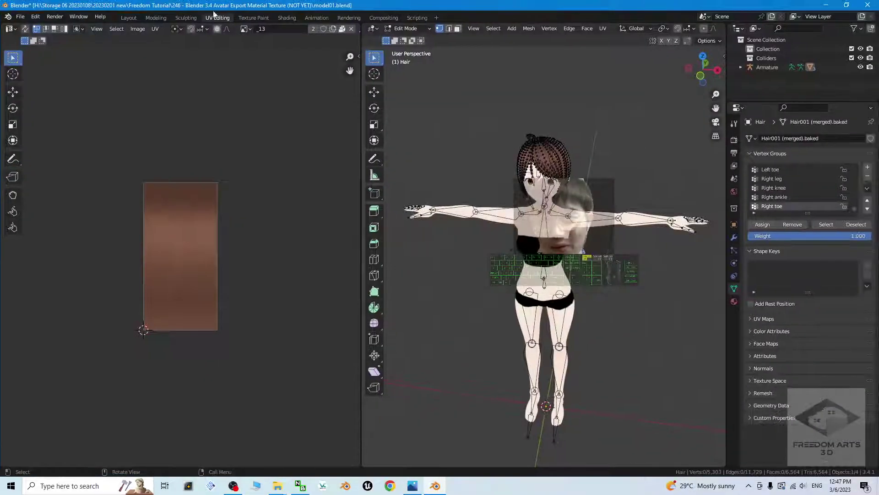
{"action": "left_click", "coordinate": [128, 17]}
Orbit and zoom to inspect the character from side, front and back, then return to cover.jpg in Photos
{"action": "scroll", "coordinate": [489, 365], "scroll_direction": "down", "scroll_amount": 3}
{"action": "scroll", "coordinate": [489, 365], "scroll_direction": "up", "scroll_amount": 3}
{"action": "middle_click_drag", "start_coordinate": [489, 362], "coordinate": [439, 248]}
{"action": "scroll", "coordinate": [441, 317], "scroll_direction": "up", "scroll_amount": 3}
{"action": "scroll", "coordinate": [501, 325], "scroll_direction": "down", "scroll_amount": 1}
{"action": "scroll", "coordinate": [441, 249], "scroll_direction": "up", "scroll_amount": 4}
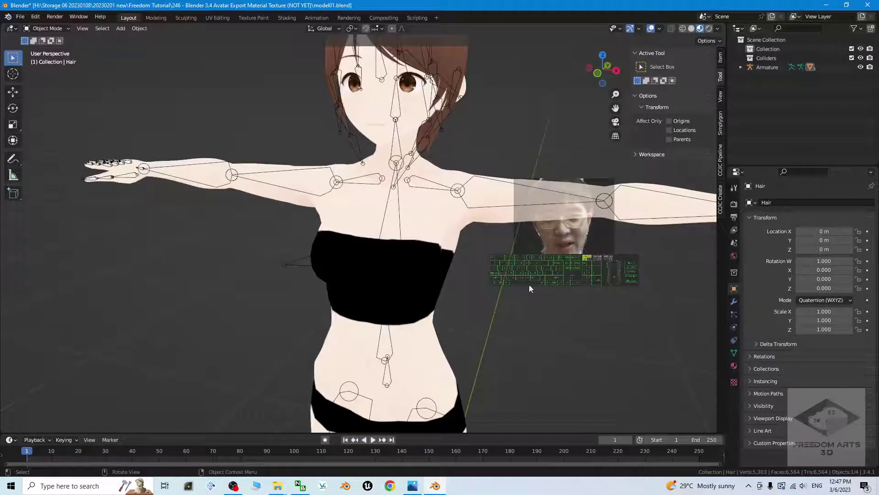
{"action": "middle_click_drag", "start_coordinate": [529, 285], "coordinate": [464, 360]}
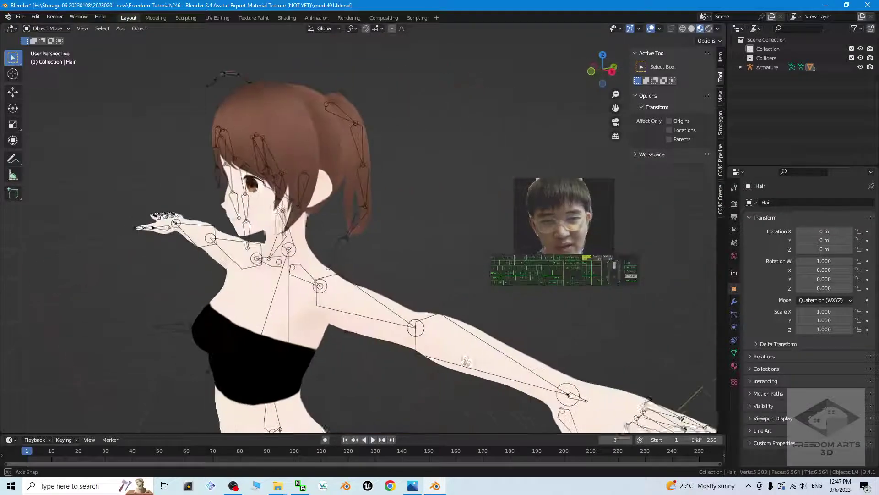
{"action": "scroll", "coordinate": [351, 339], "scroll_direction": "down", "scroll_amount": 6}
{"action": "middle_click_drag", "start_coordinate": [436, 333], "coordinate": [469, 351]}
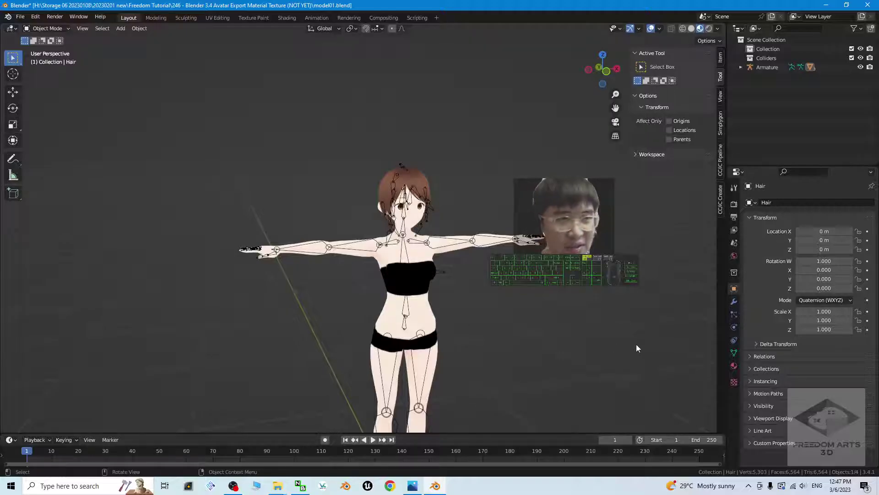
{"action": "left_click", "coordinate": [412, 486]}
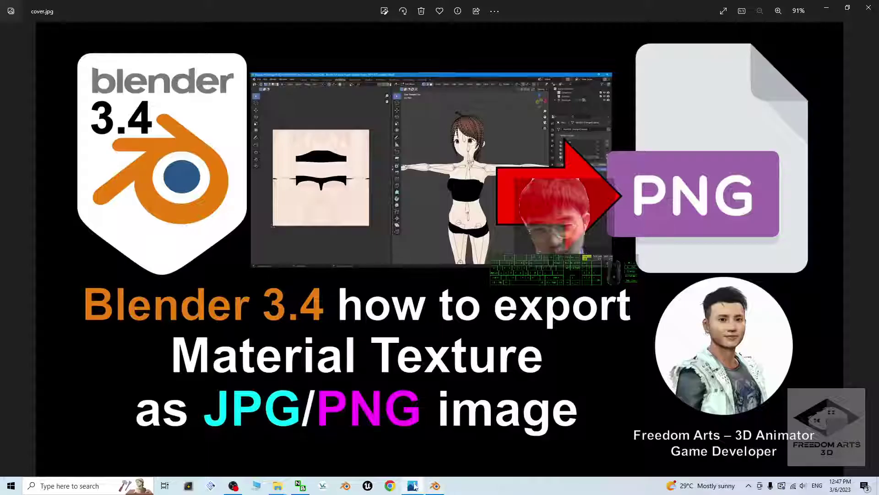